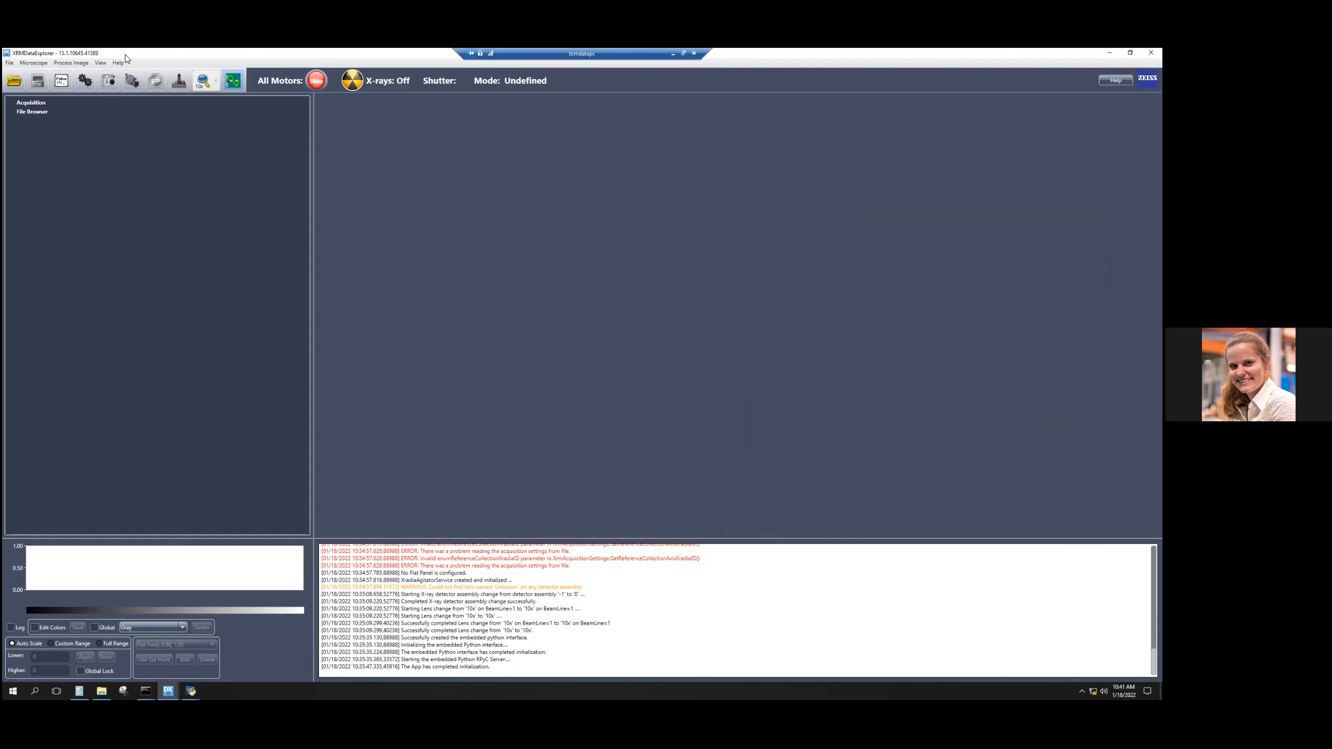
Acquire one image in Single acquisition mode, followed by a continuous acquisition.
left_click(86, 87)
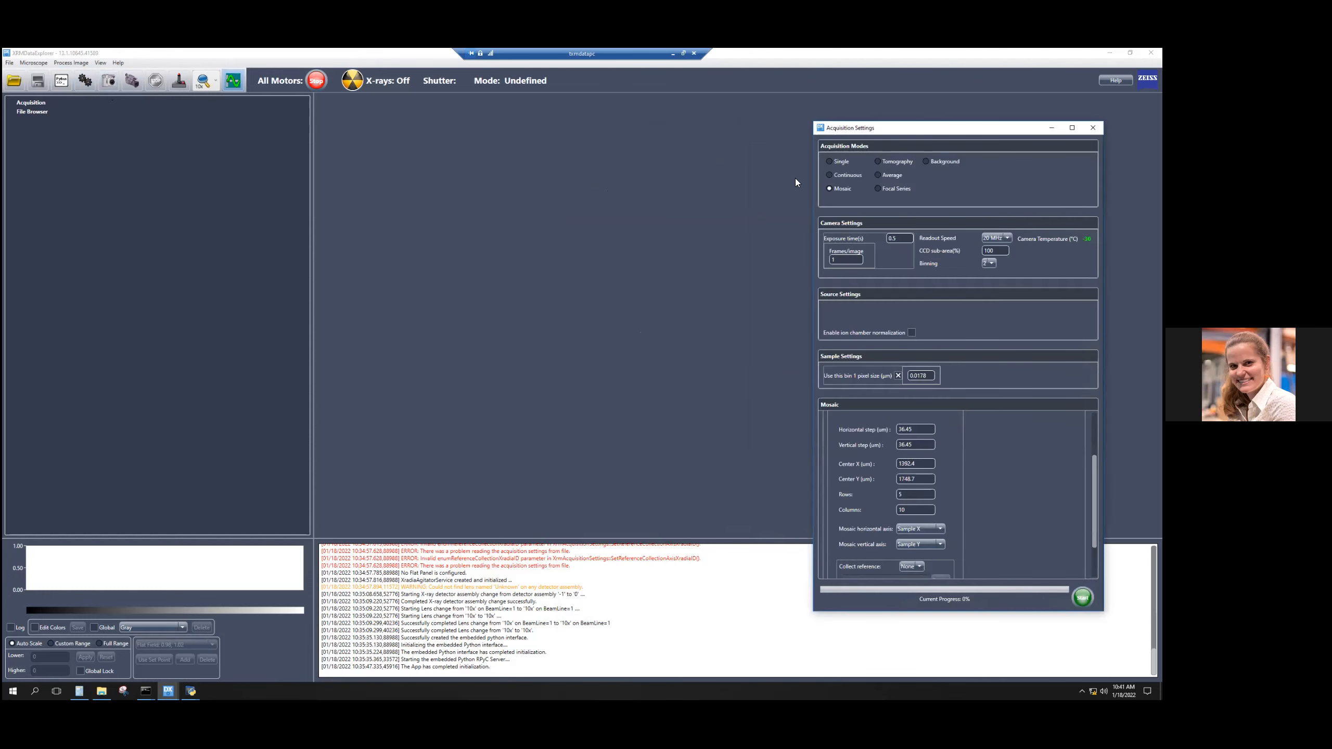
left_click(861, 175)
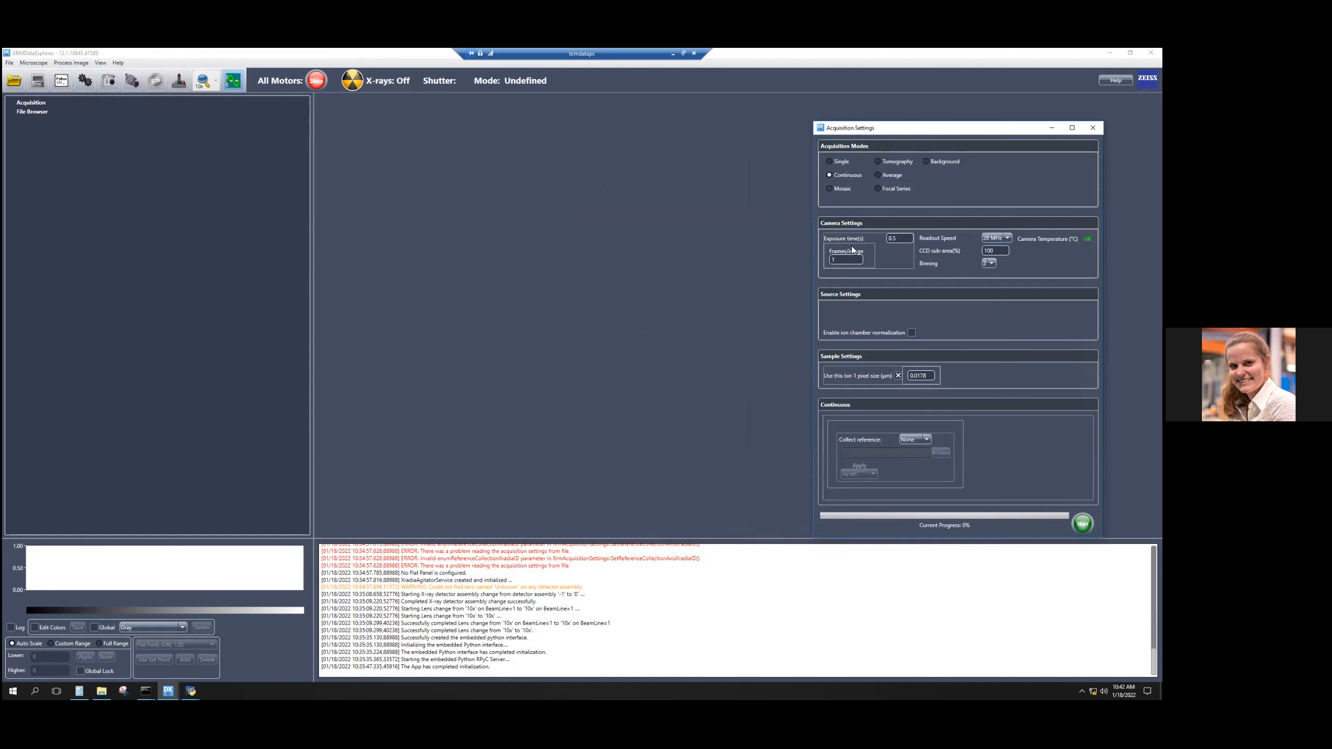
left_click(842, 162)
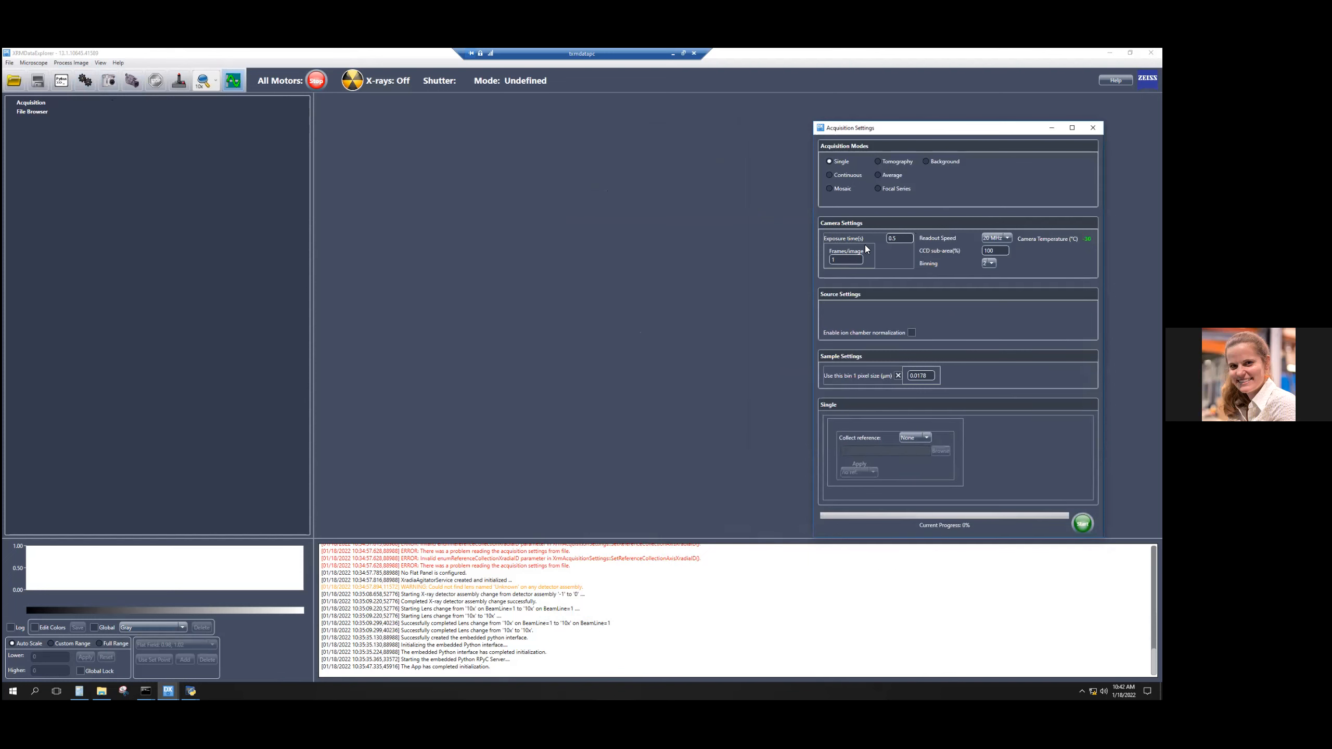
left_click(108, 81)
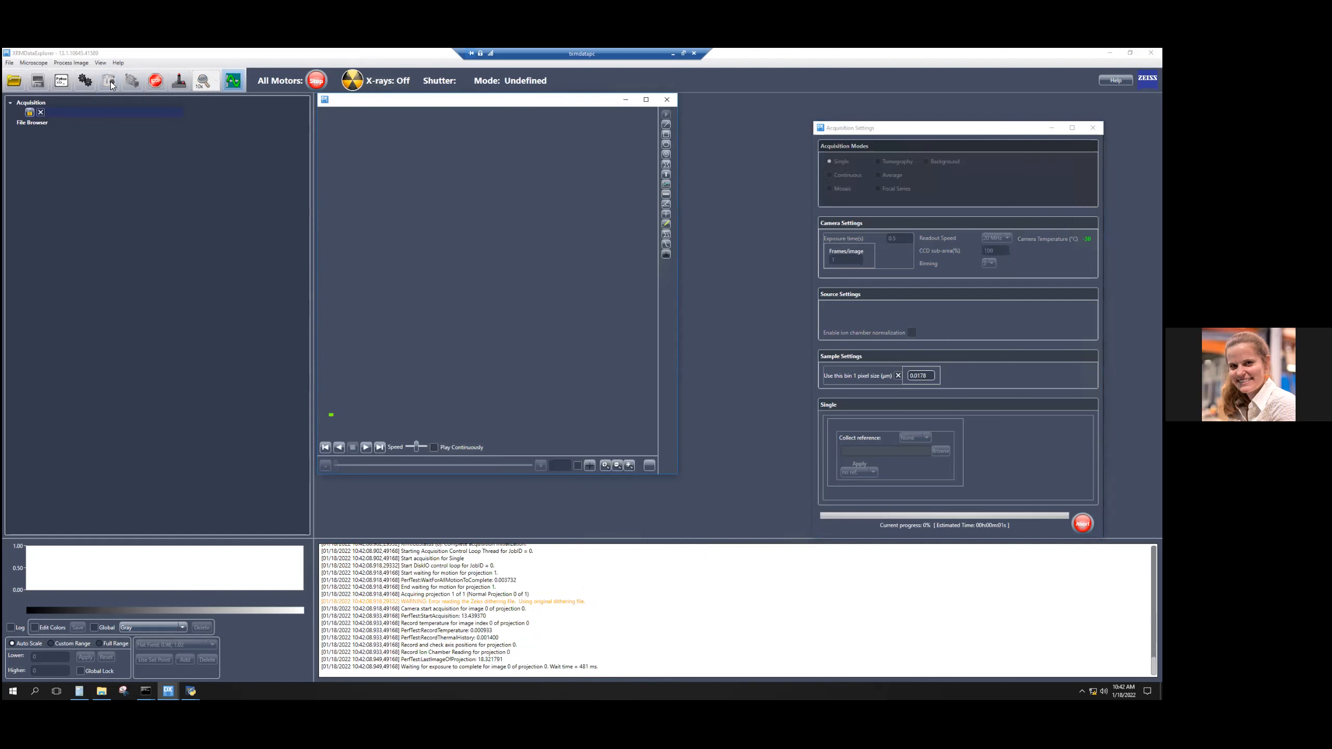
left_click(133, 82)
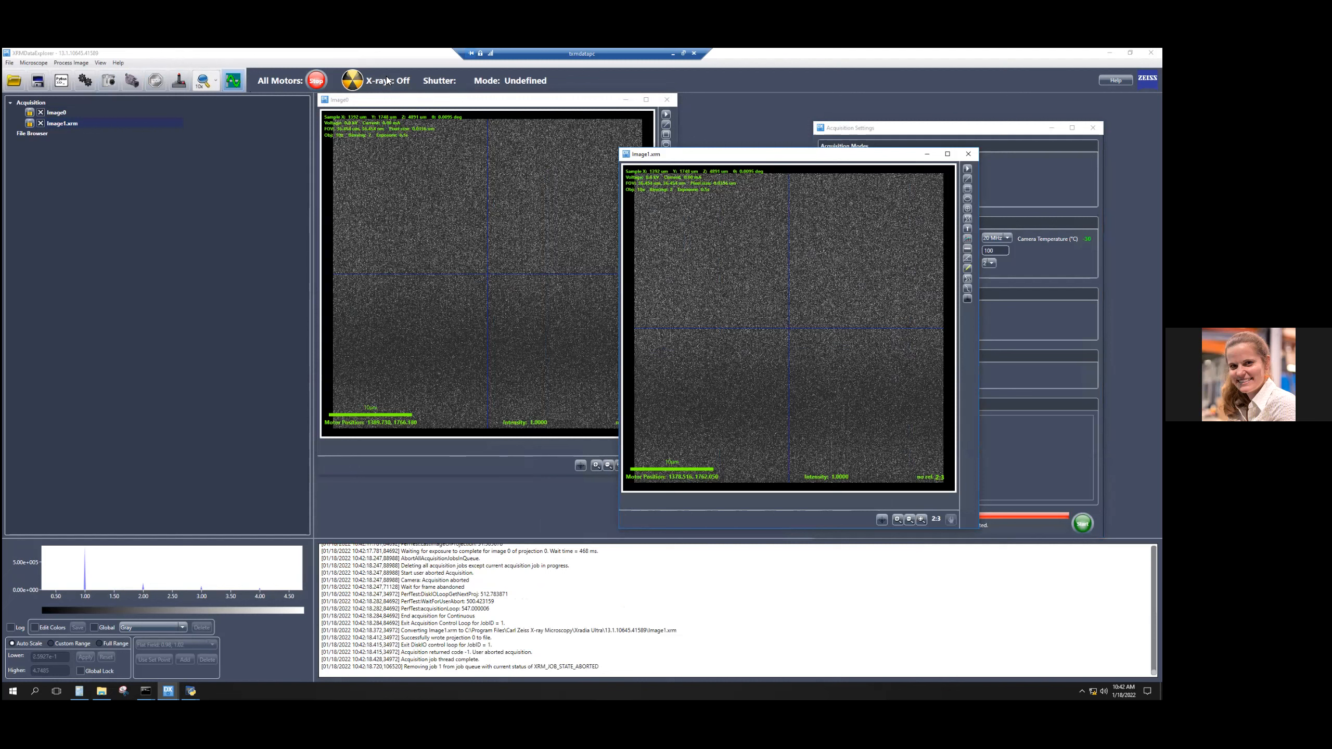
Open the motion controls and step Sample X forward and back once with a step size of 50 µm.
left_click(387, 80)
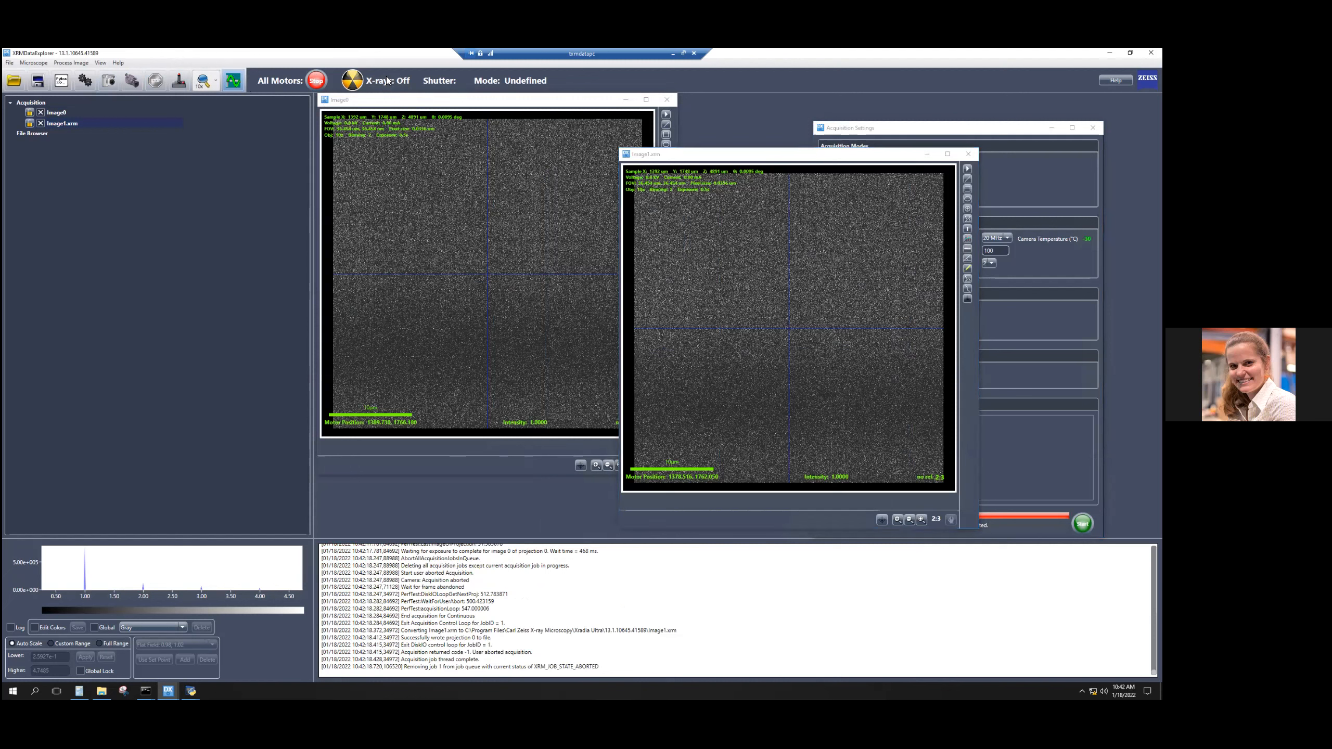
left_click(180, 81)
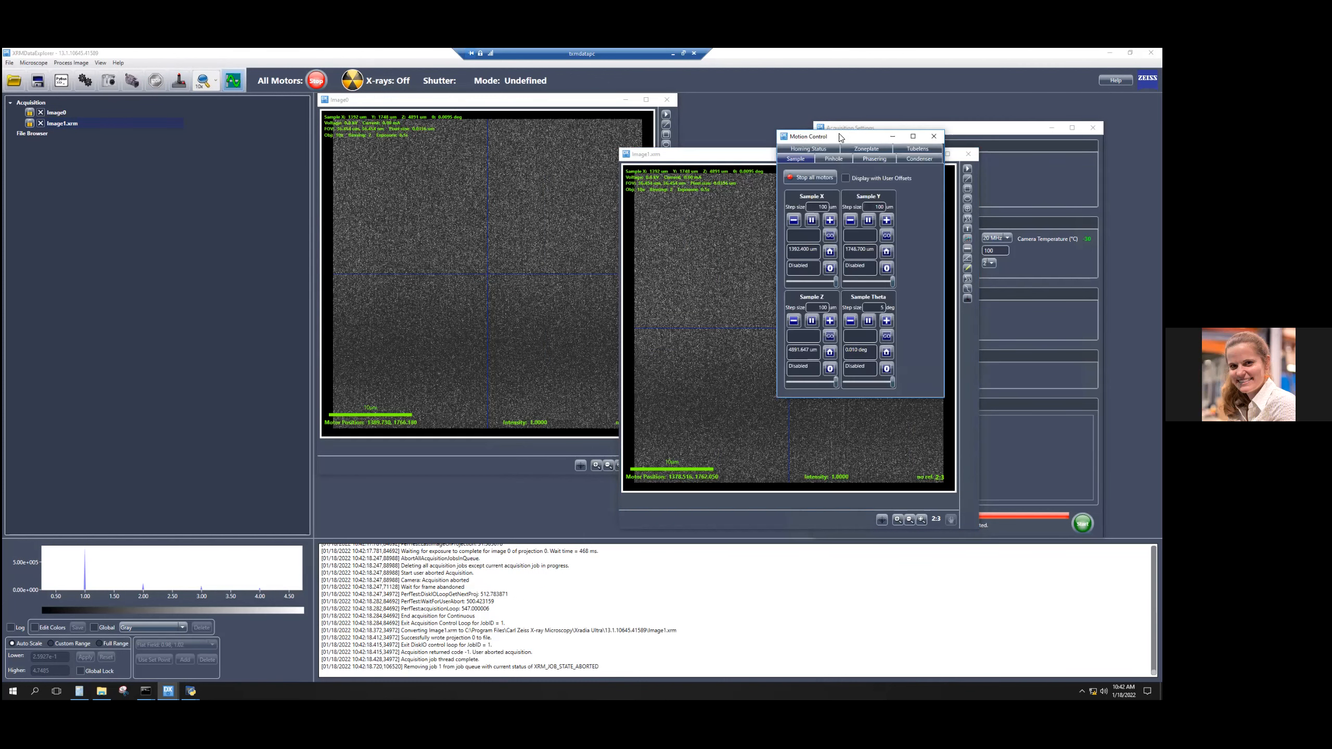
left_click_drag(331, 159, 304, 157)
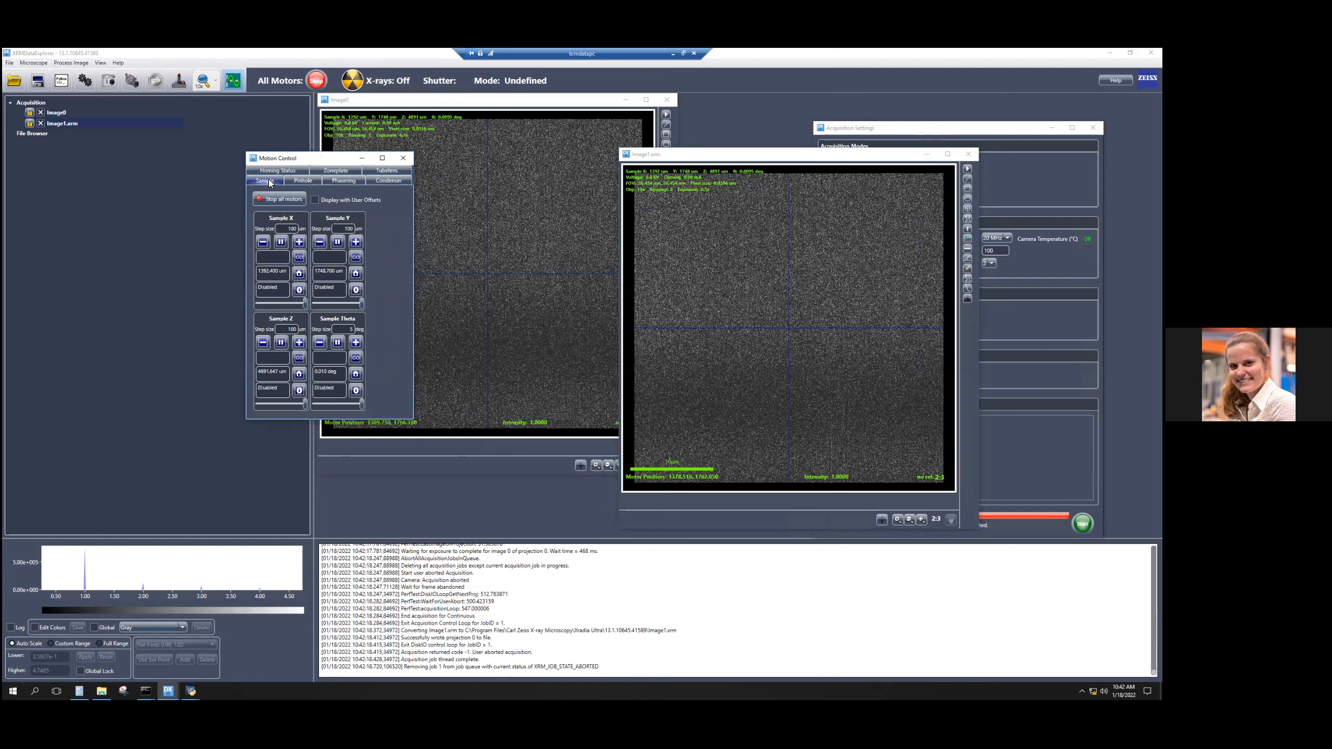
left_click(300, 244)
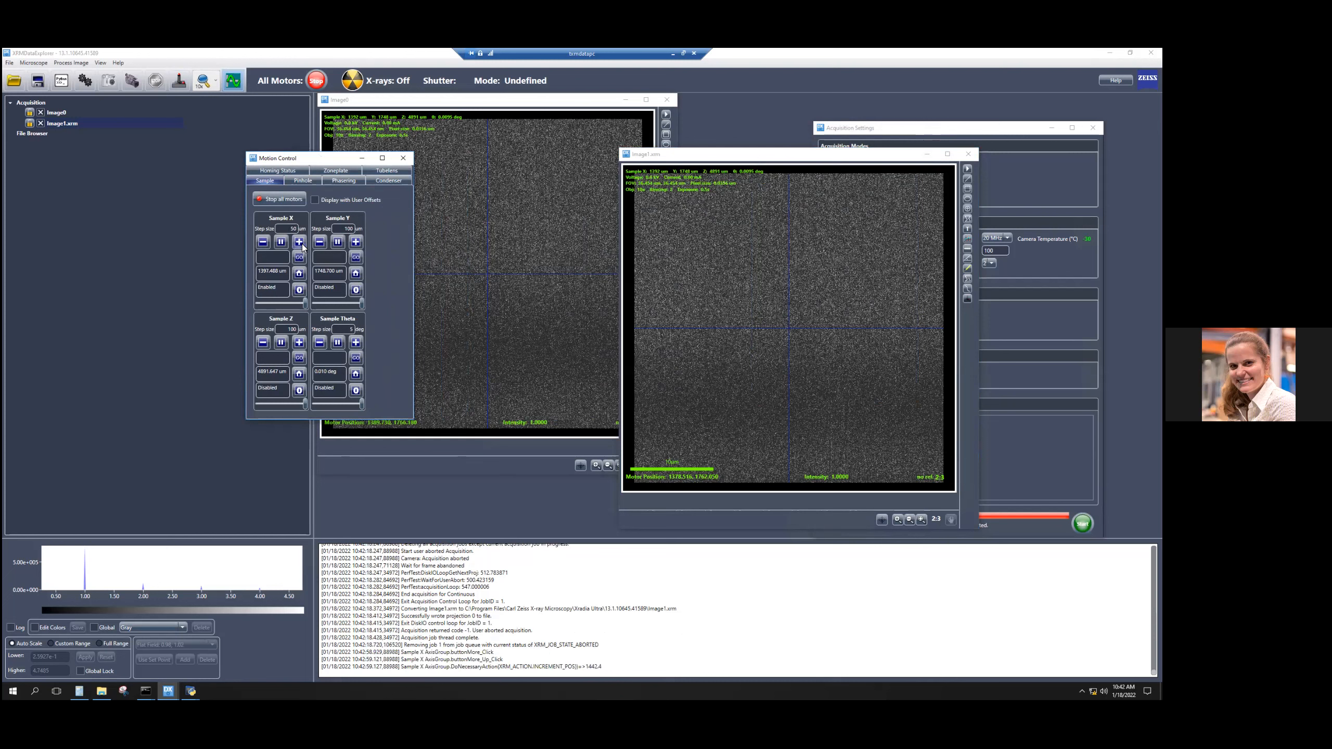
left_click(263, 242)
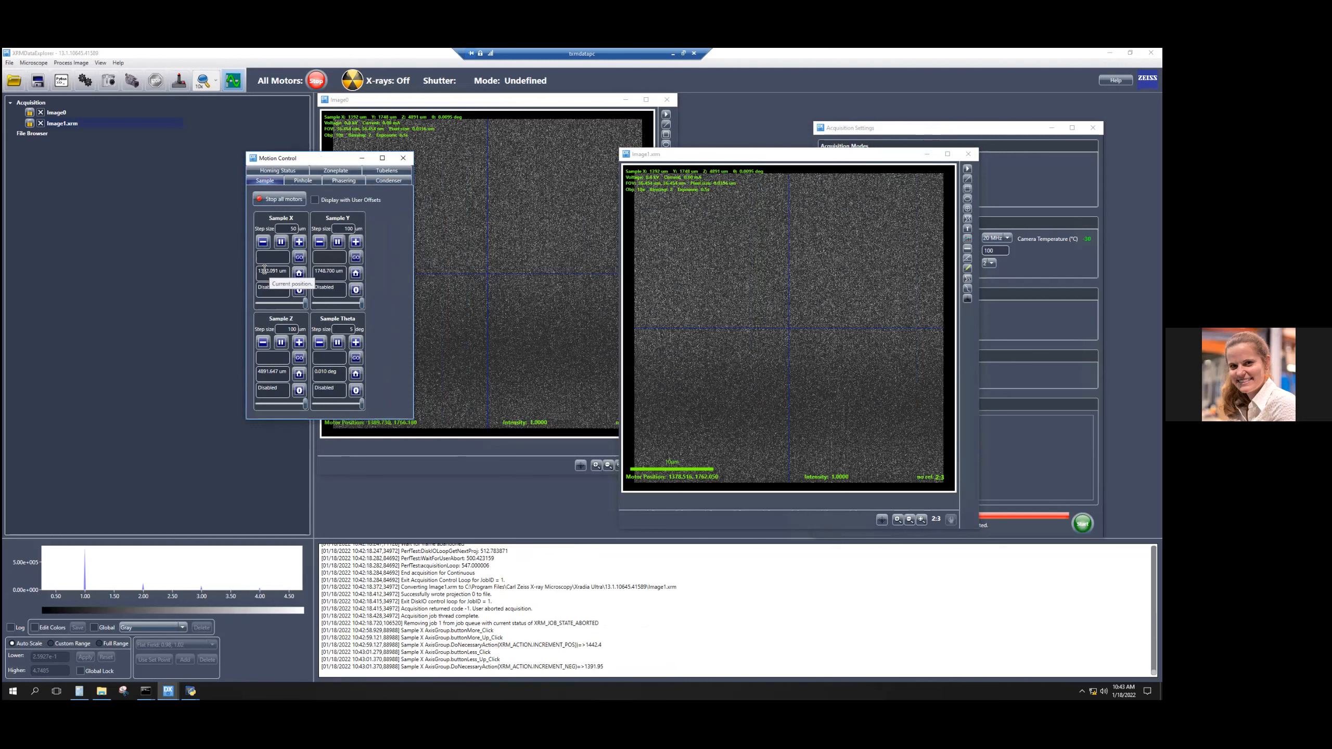
Send Sample X to the absolute position 1000 µm.
left_click(276, 256)
left_click(299, 259)
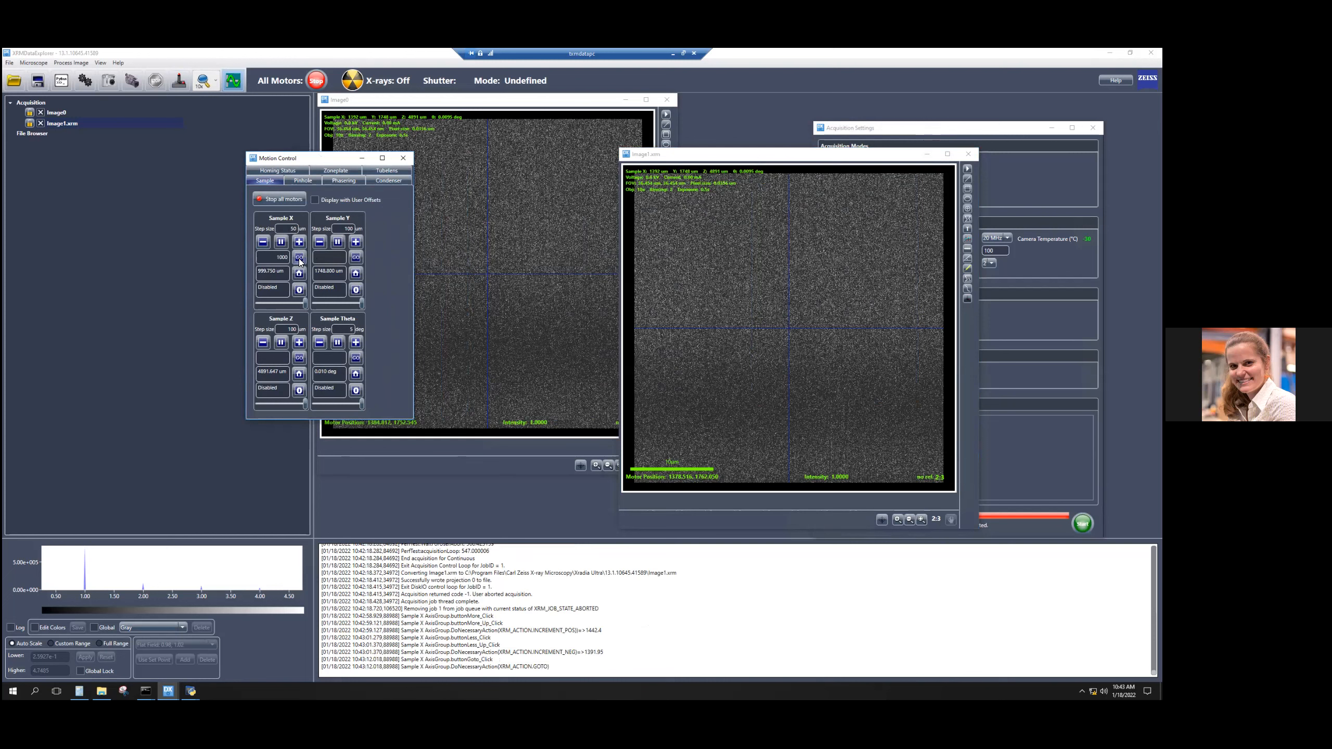
left_click_drag(336, 158, 165, 164)
Send the sample to the position of the crosshair centre in Image0.
left_click_drag(419, 101, 321, 125)
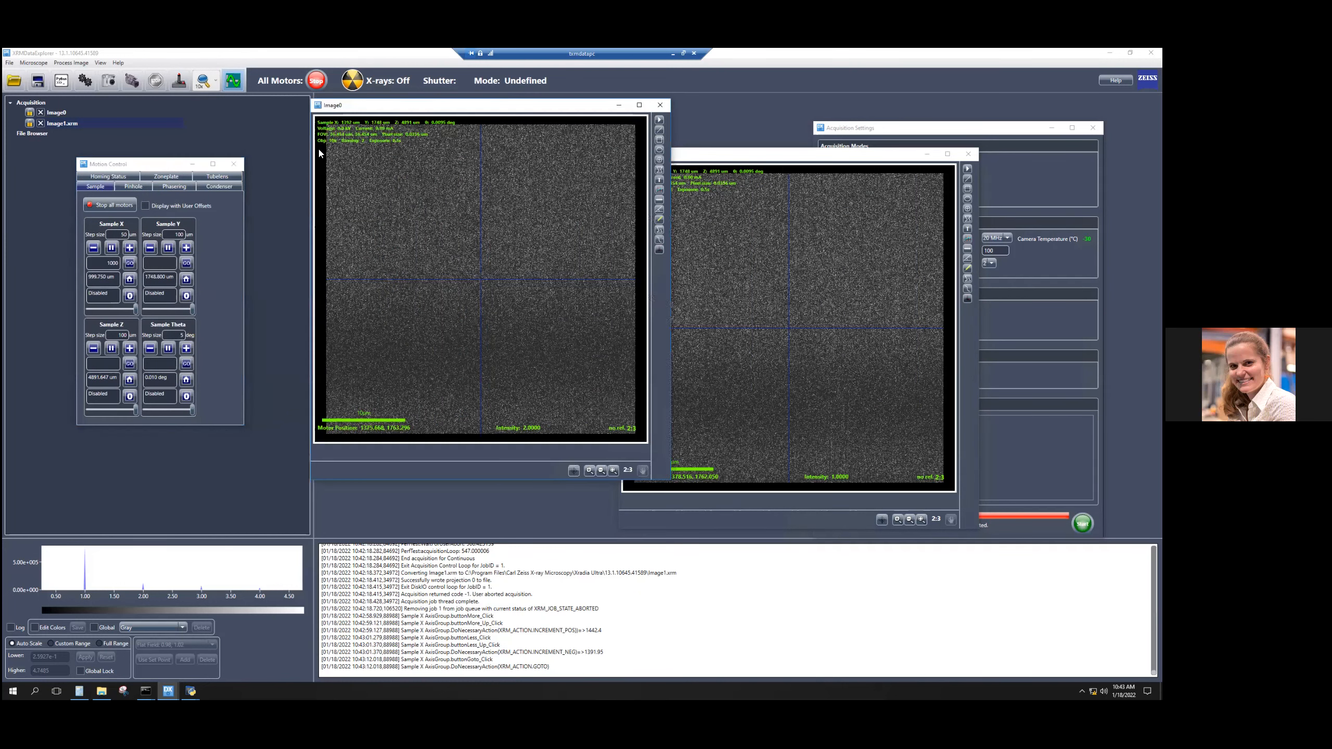
right_click(389, 298)
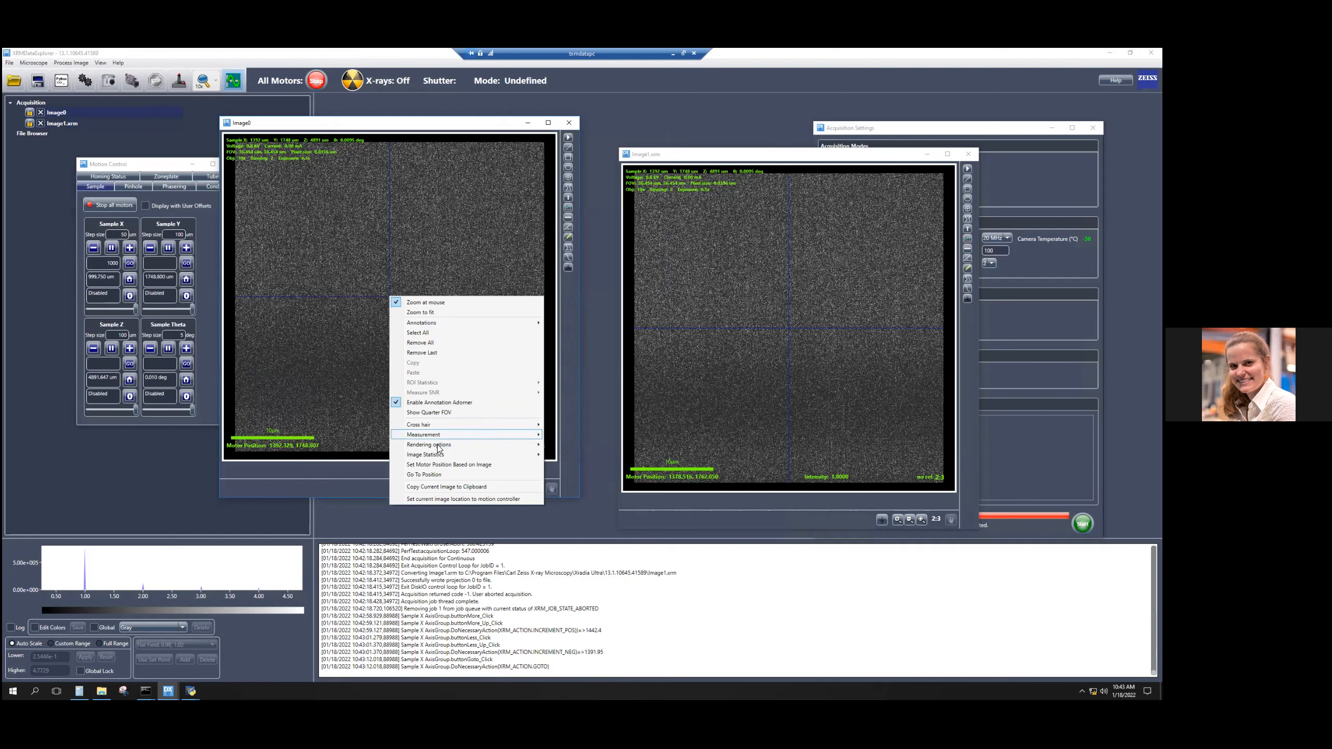
left_click(436, 477)
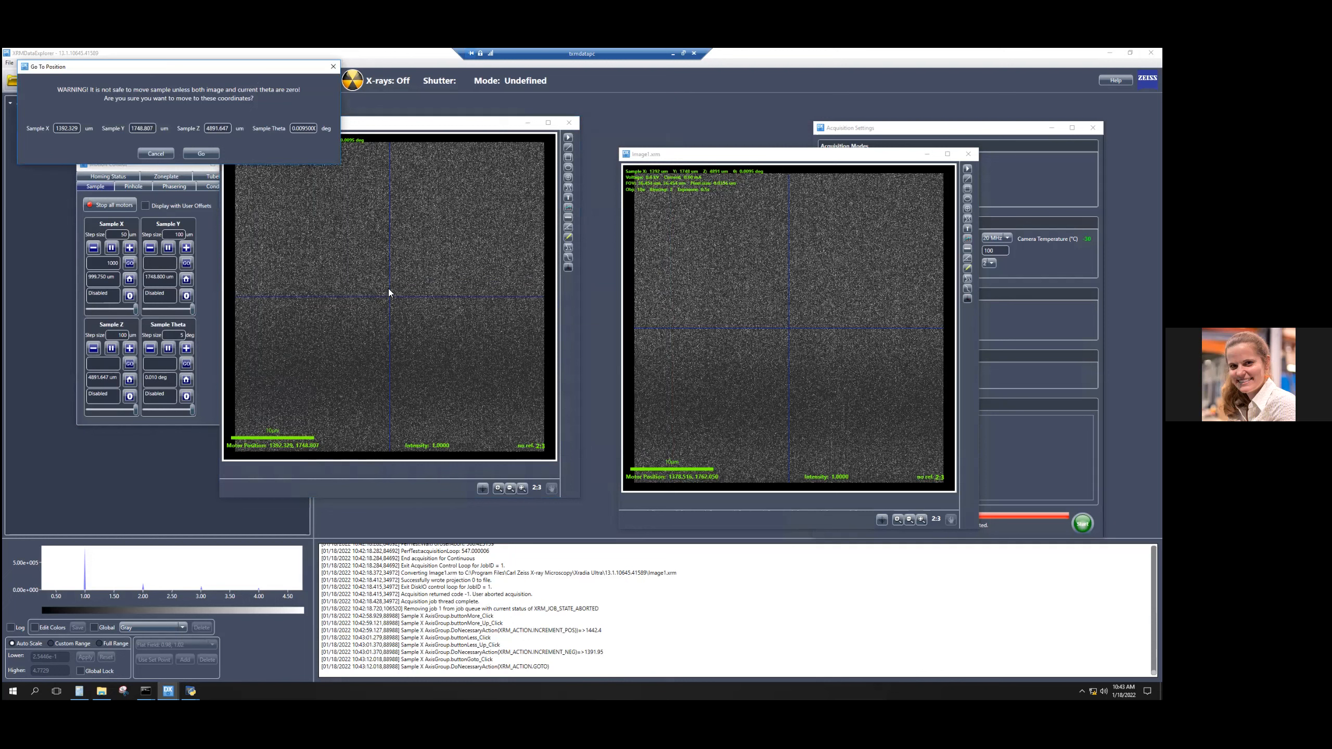
left_click(203, 153)
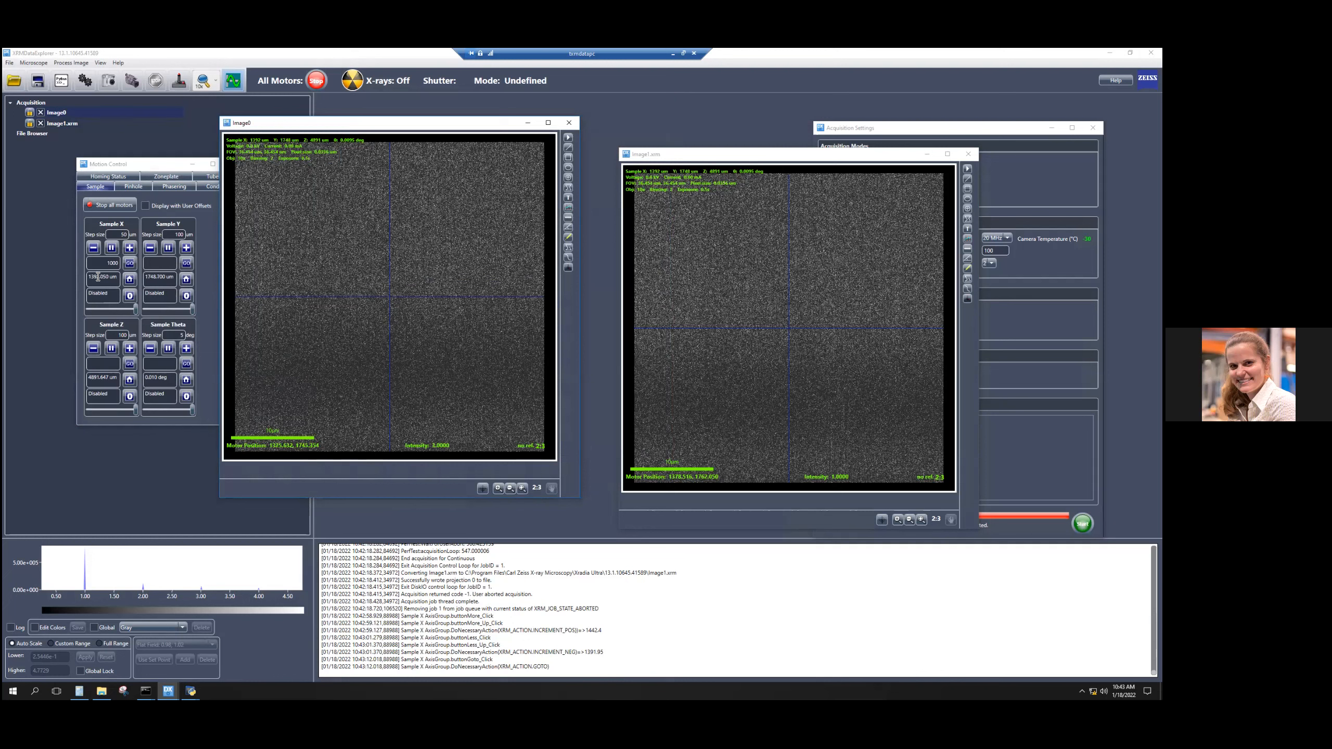
Go to the Image0 centre position again, with Sample Z changed to about 5001 µm and Sample Theta to 10 degrees.
right_click(389, 295)
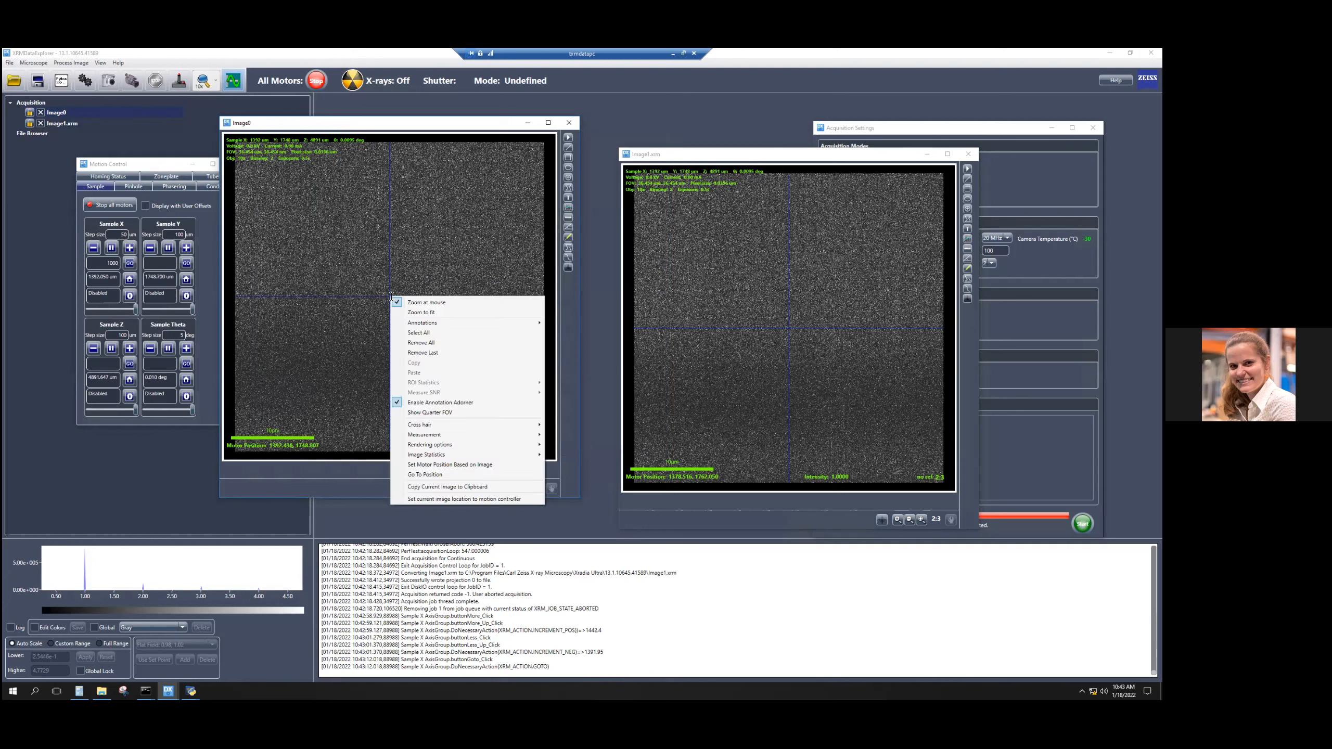
left_click(438, 475)
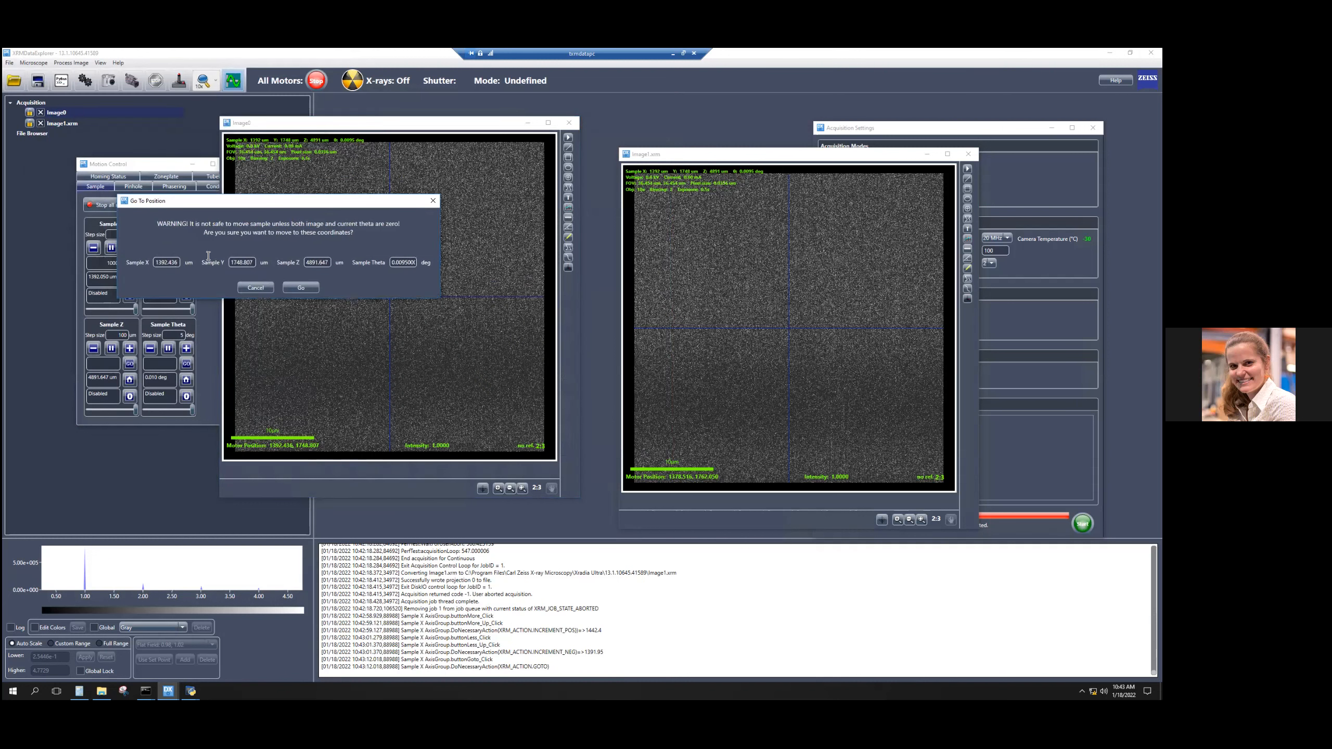
left_click_drag(330, 262, 306, 261)
type("500")
left_click(253, 261)
double_click(399, 262)
type("10")
left_click(292, 286)
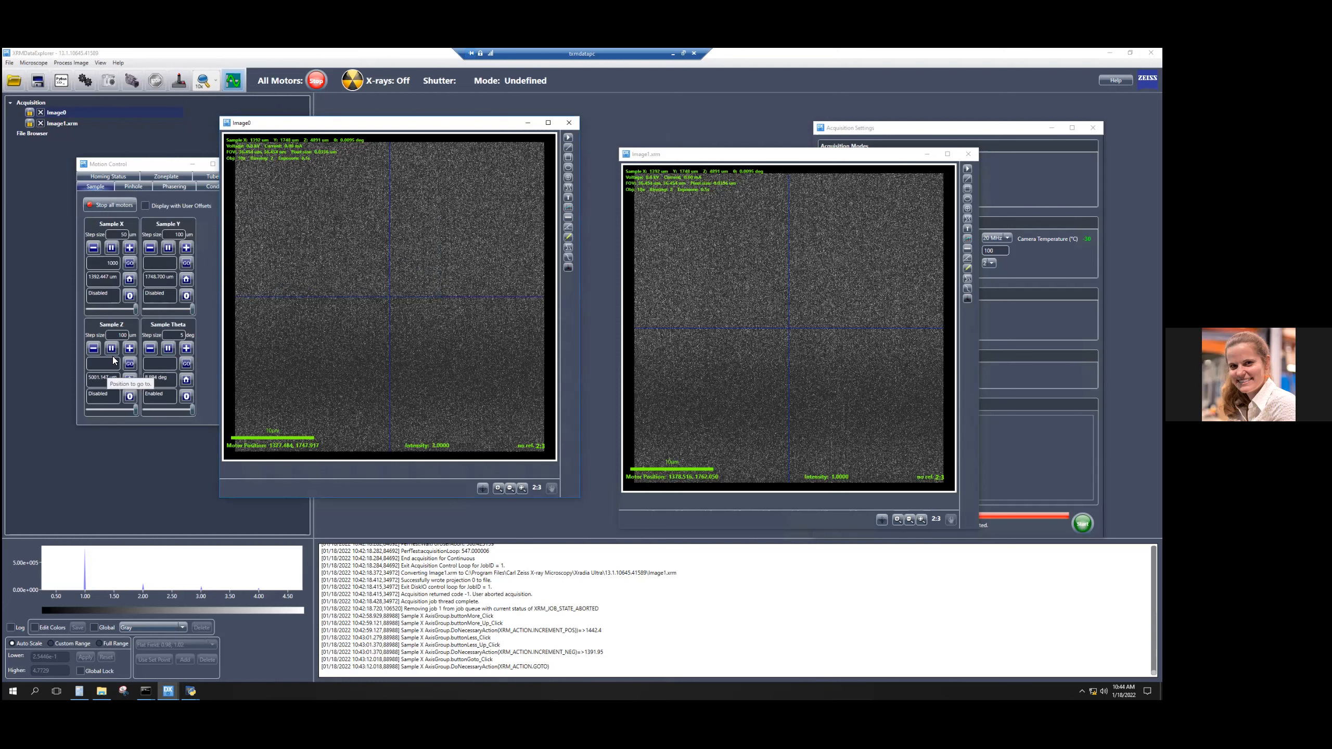
Send Sample Theta to 0 degrees, and bring up the homing request for Sample Y but decline it.
left_click(161, 367)
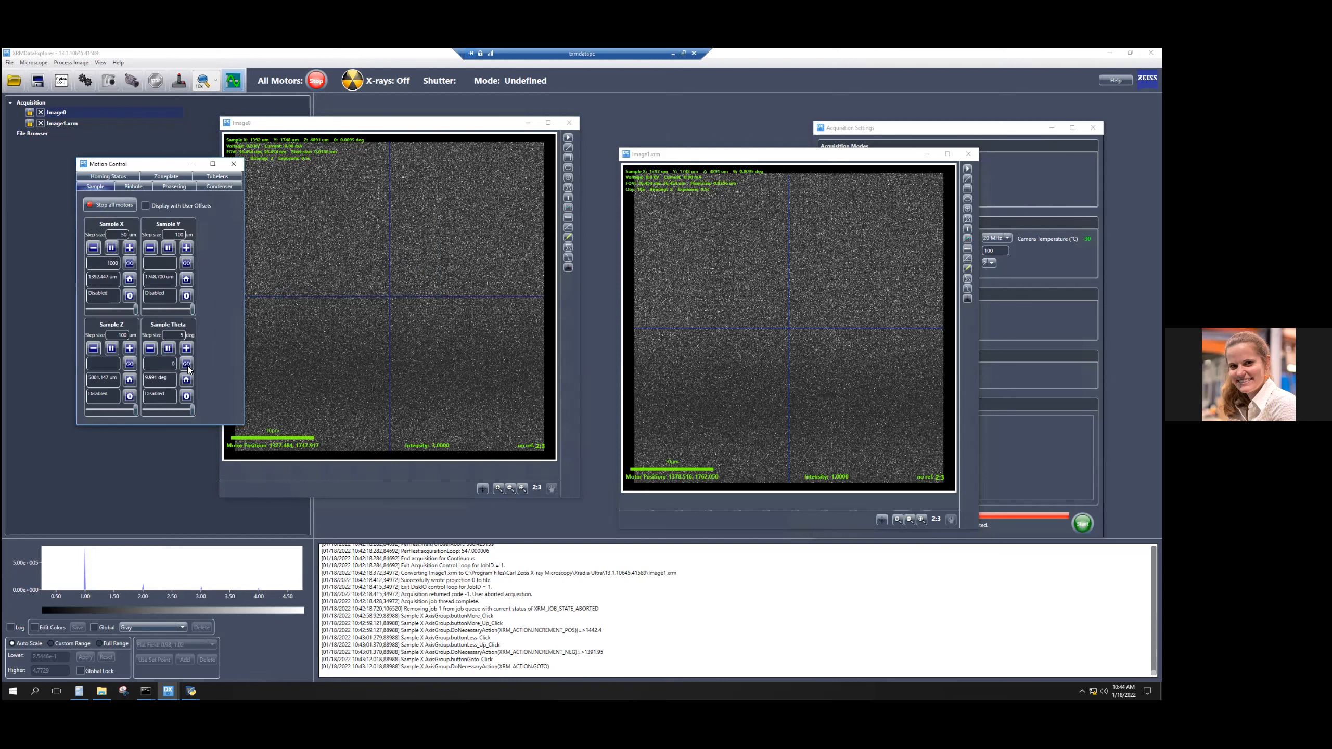
left_click(187, 365)
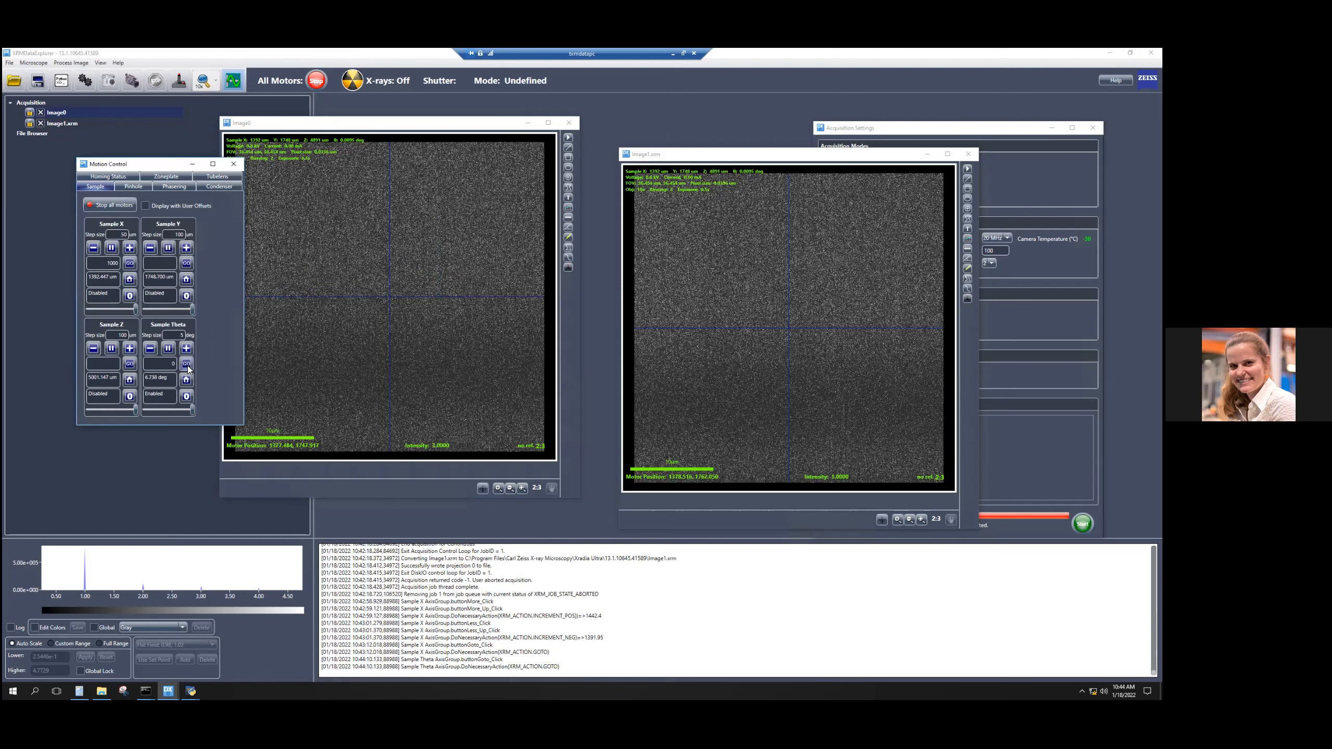
left_click(186, 278)
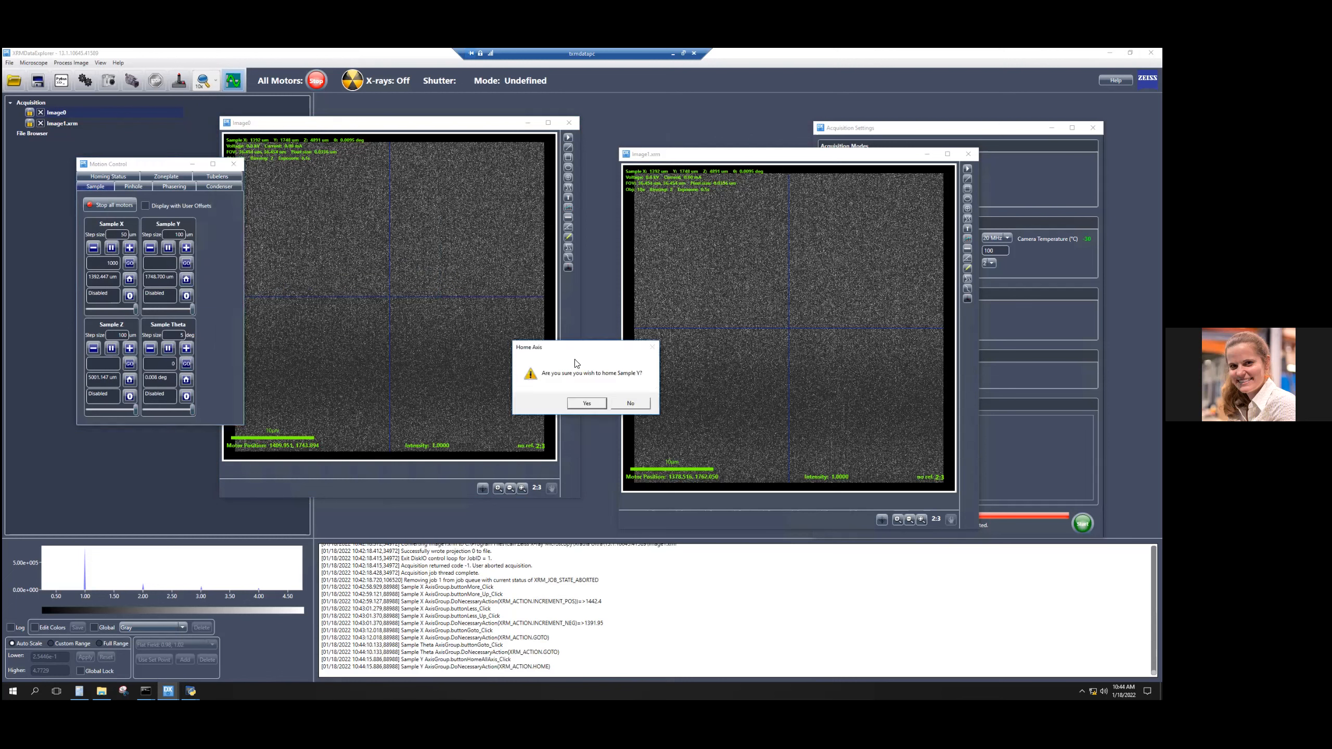
left_click(620, 404)
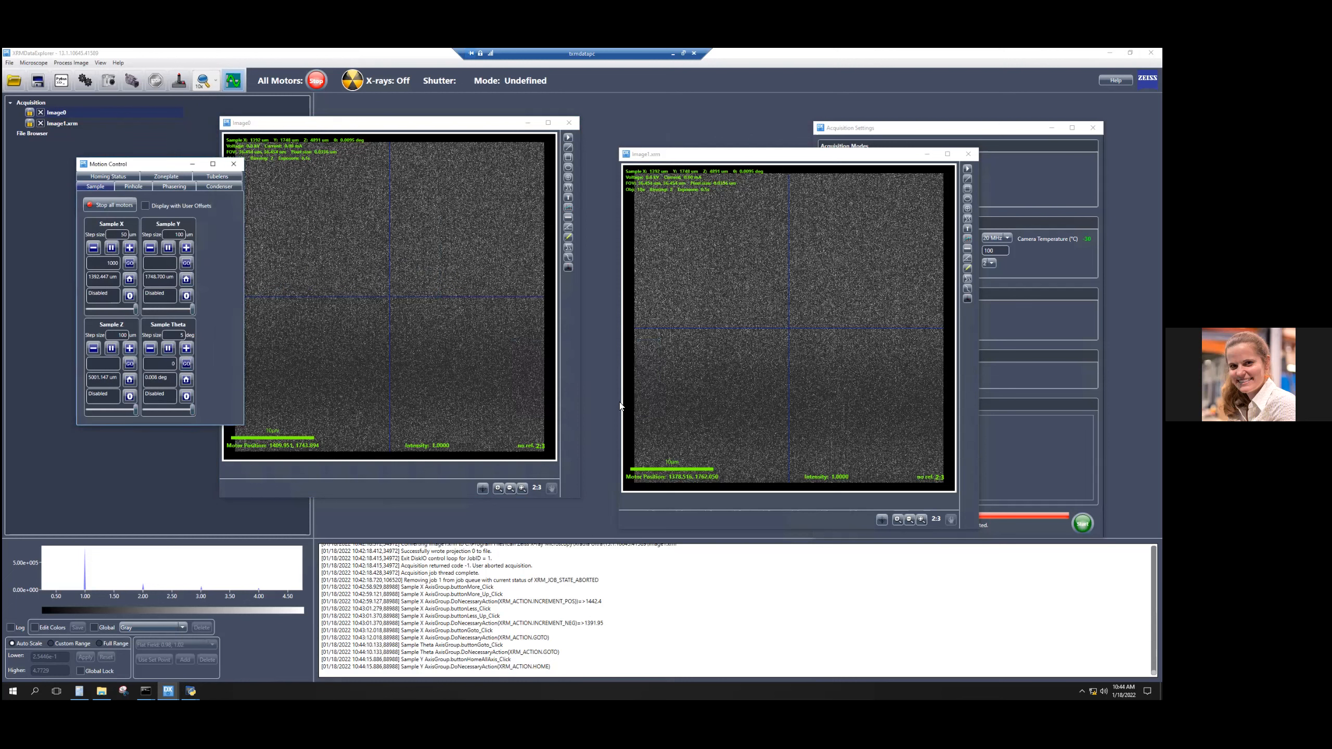
Zero the Sample Y axis and toggle the display with user offsets, leaving it off.
left_click(186, 296)
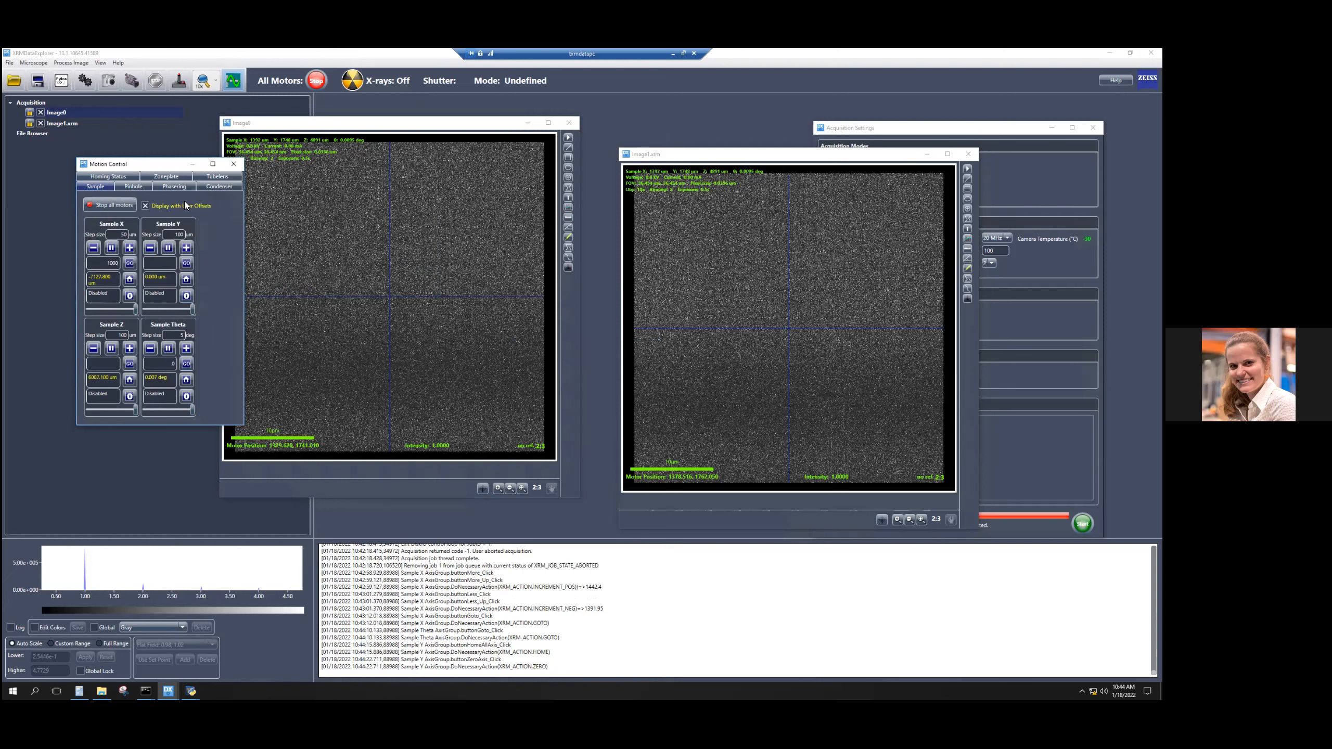
left_click(144, 204)
left_click(146, 205)
left_click(146, 205)
Close Image0 and start a new continuous acquisition.
left_click(570, 124)
left_click(582, 397)
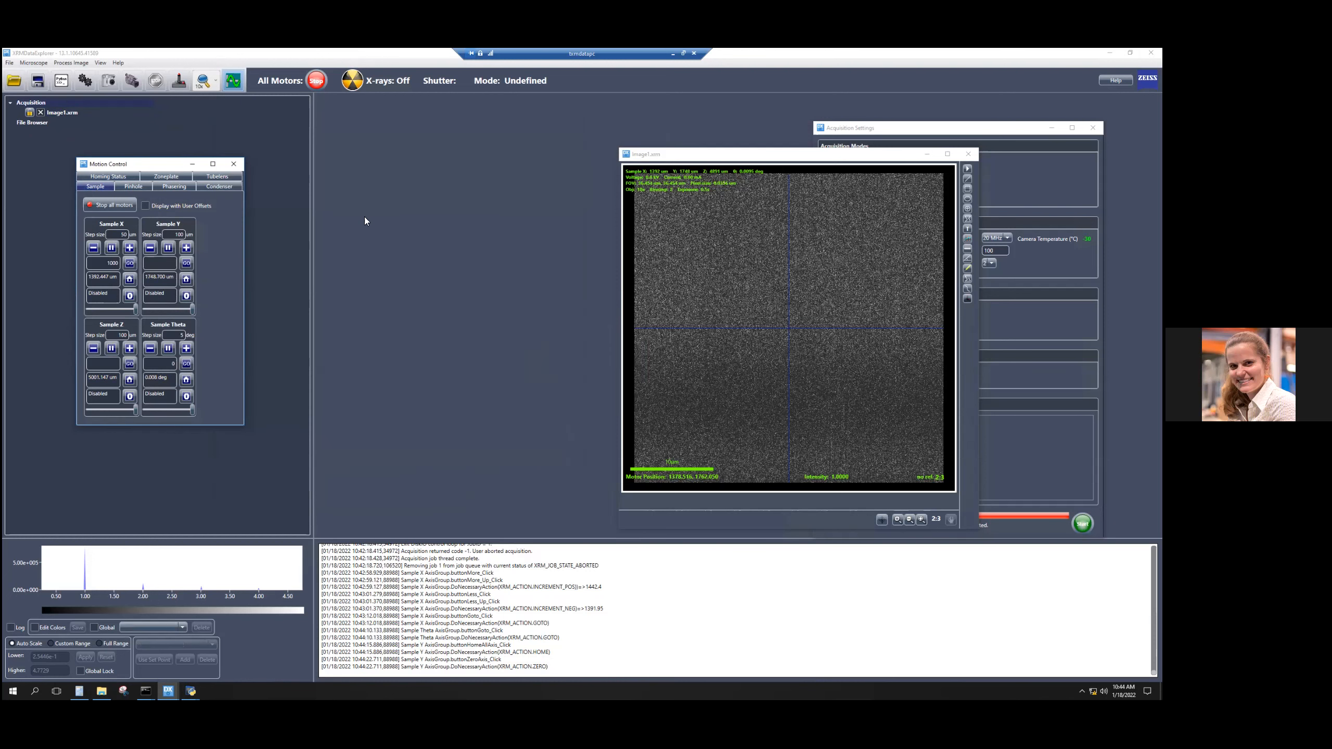
left_click(134, 81)
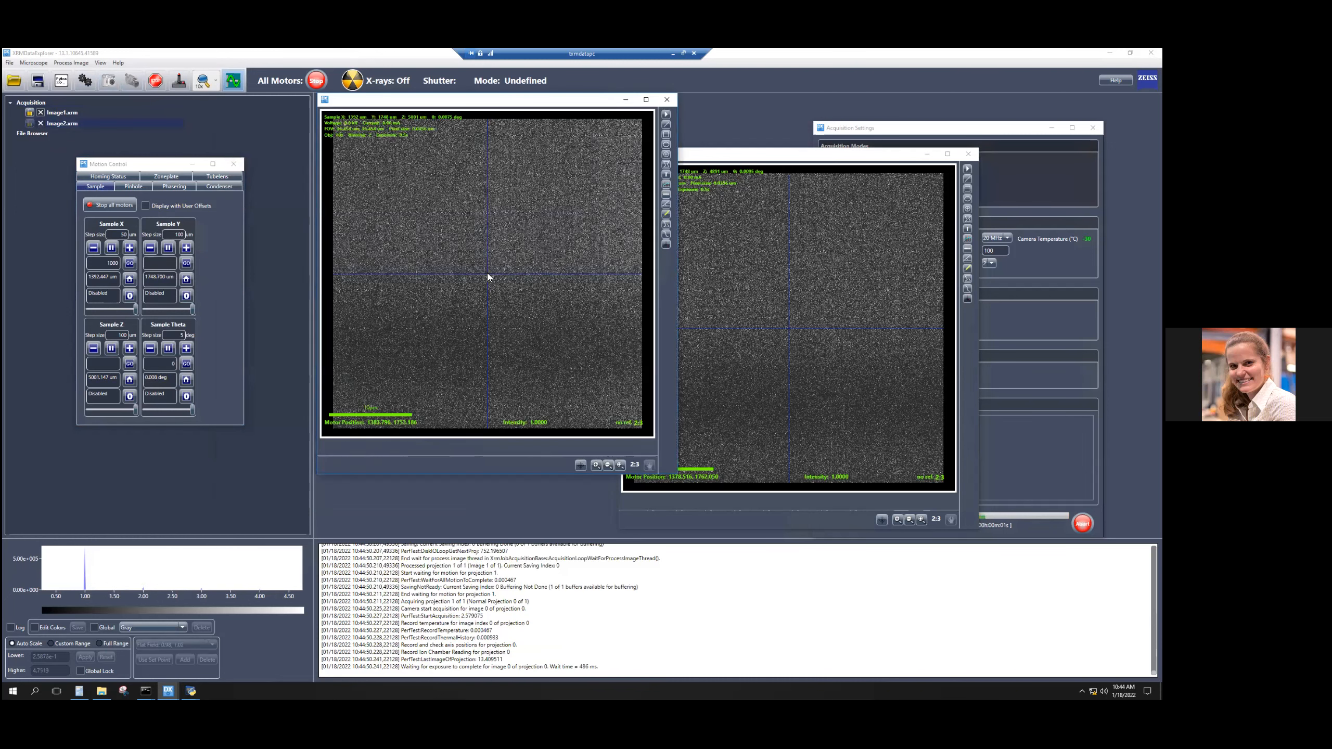
Move the sample to spots picked on the live image, one near its upper edge and one in its lower half.
right_click(467, 199)
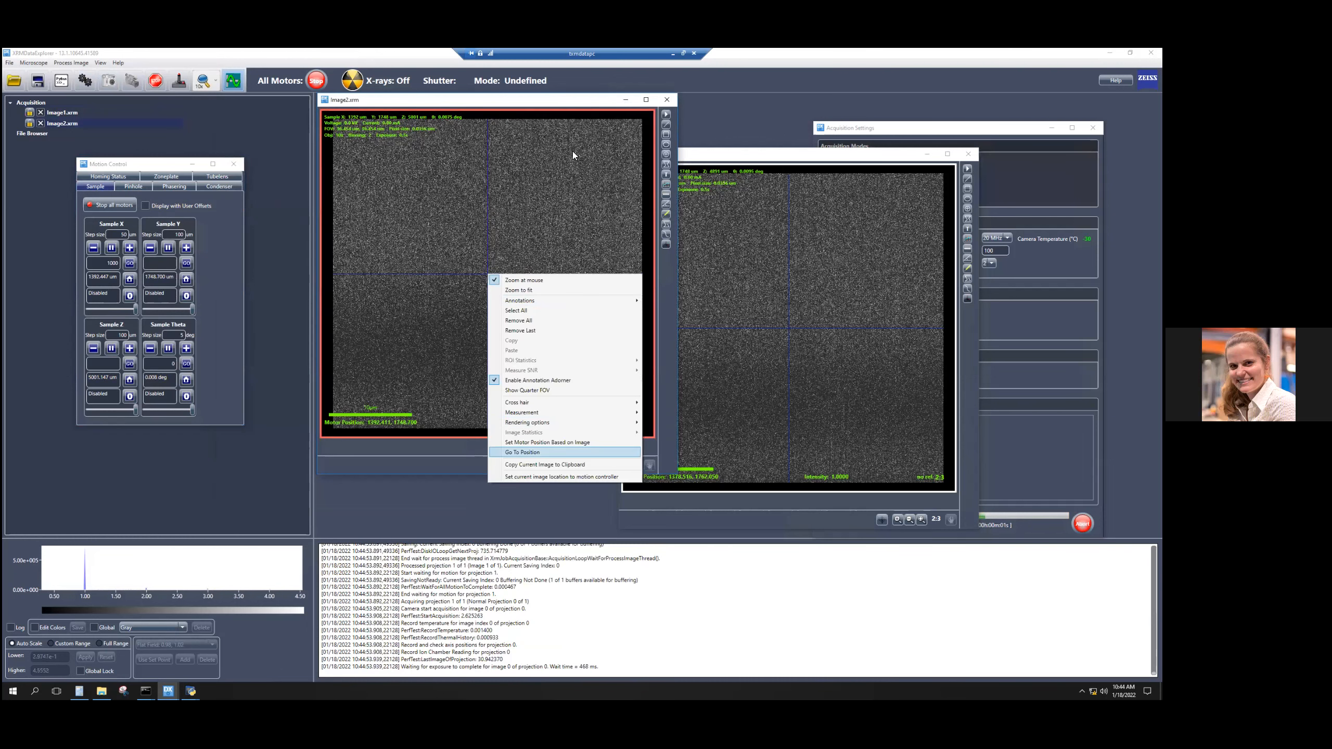
left_click(573, 151)
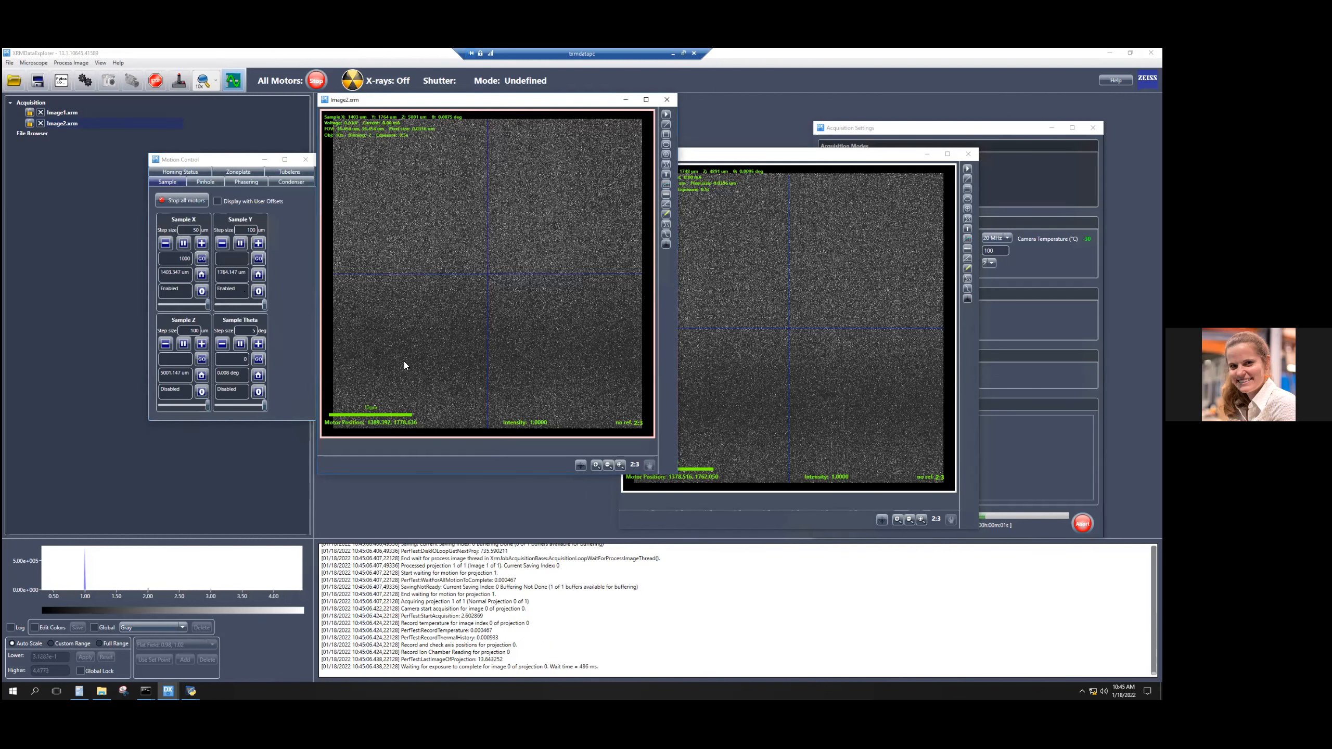
left_click(412, 389)
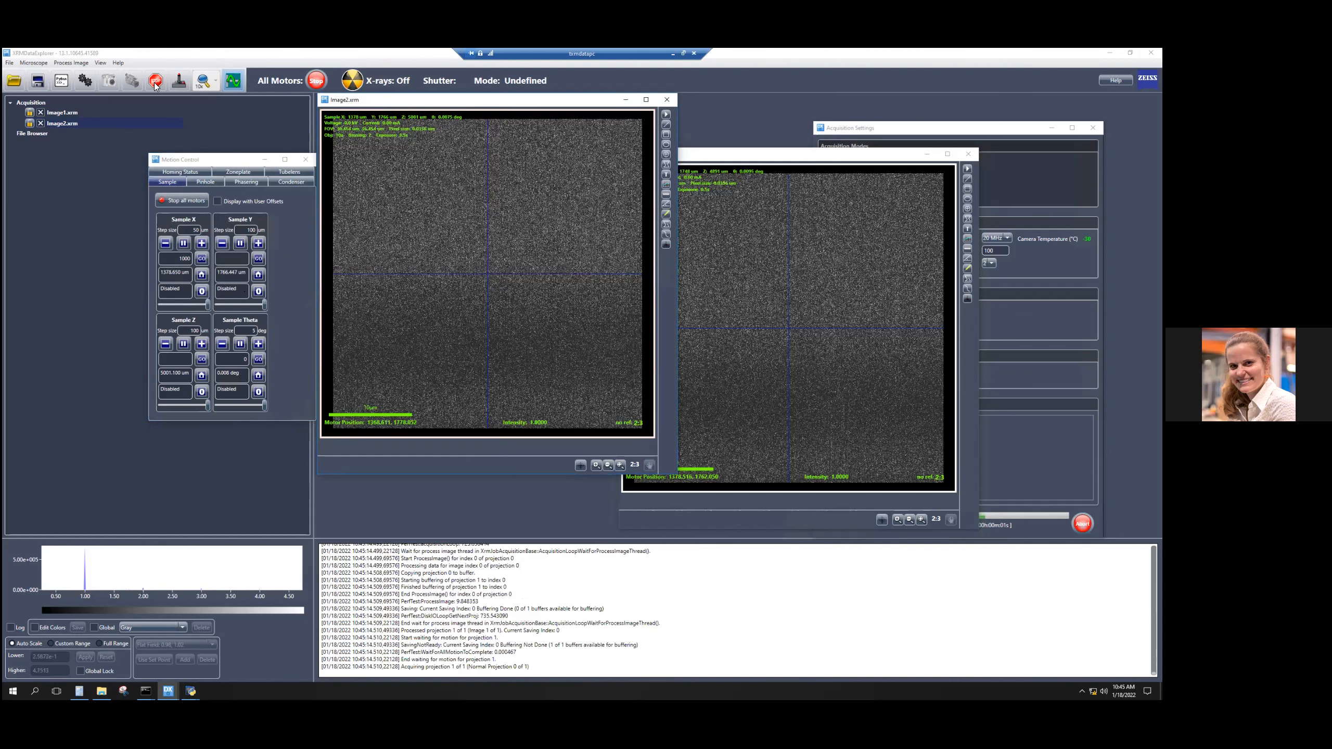
Stop the continuous acquisition and close its image, Image2.
left_click(666, 99)
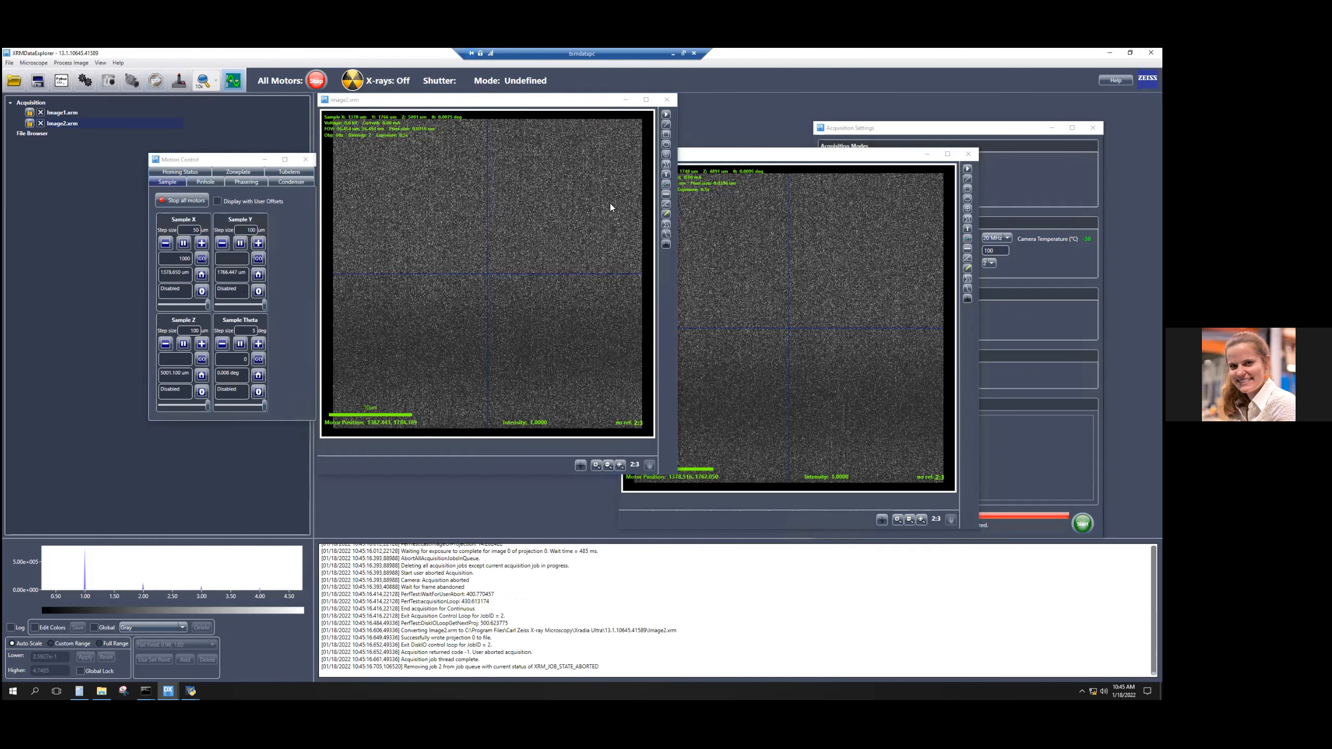
left_click(592, 396)
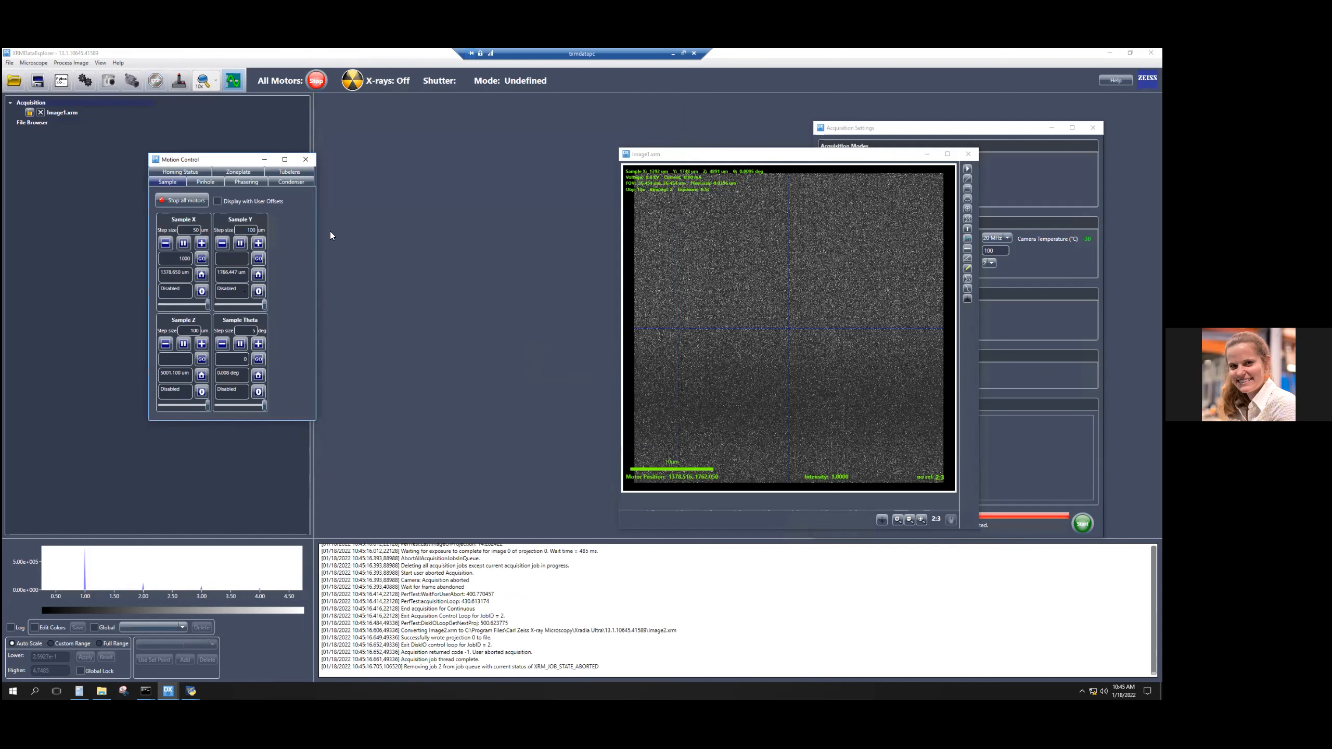
left_click_drag(292, 164, 480, 174)
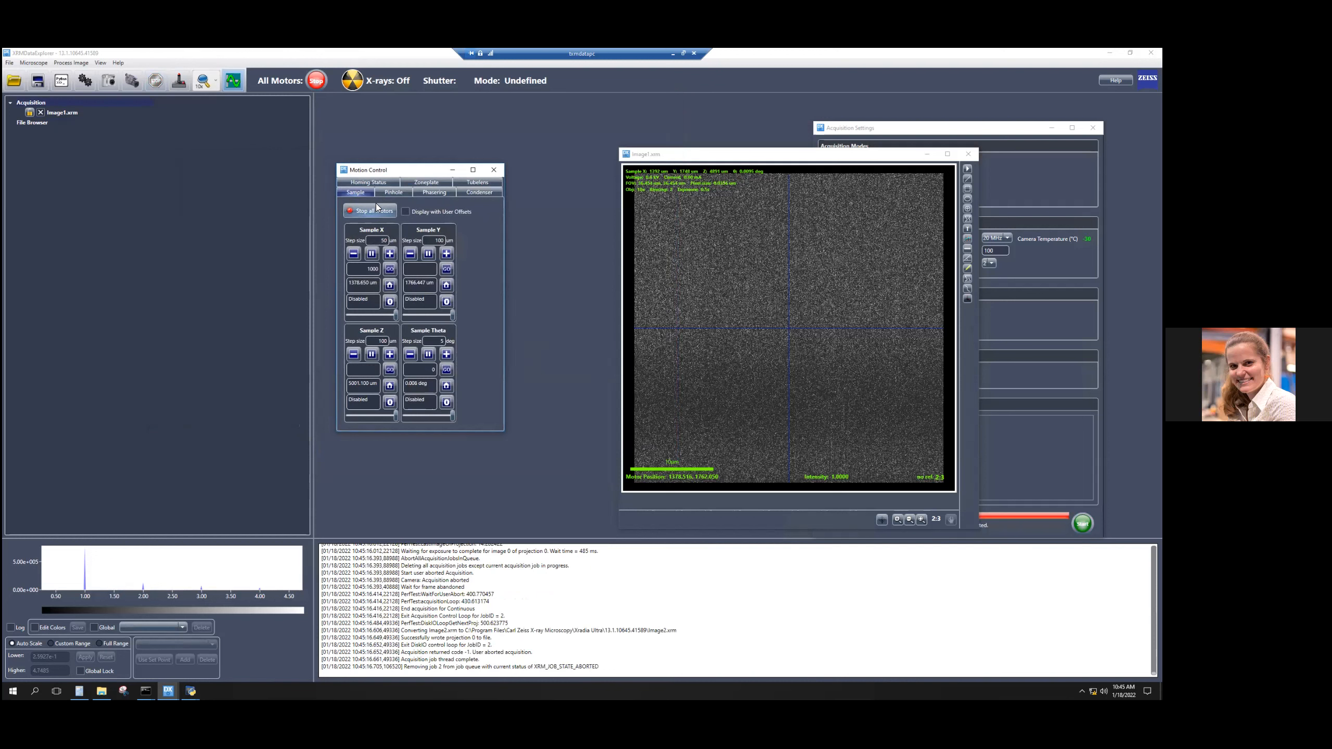
Set the step sizes of Pinhole X and Pinhole Y to 2 µm.
left_click(392, 192)
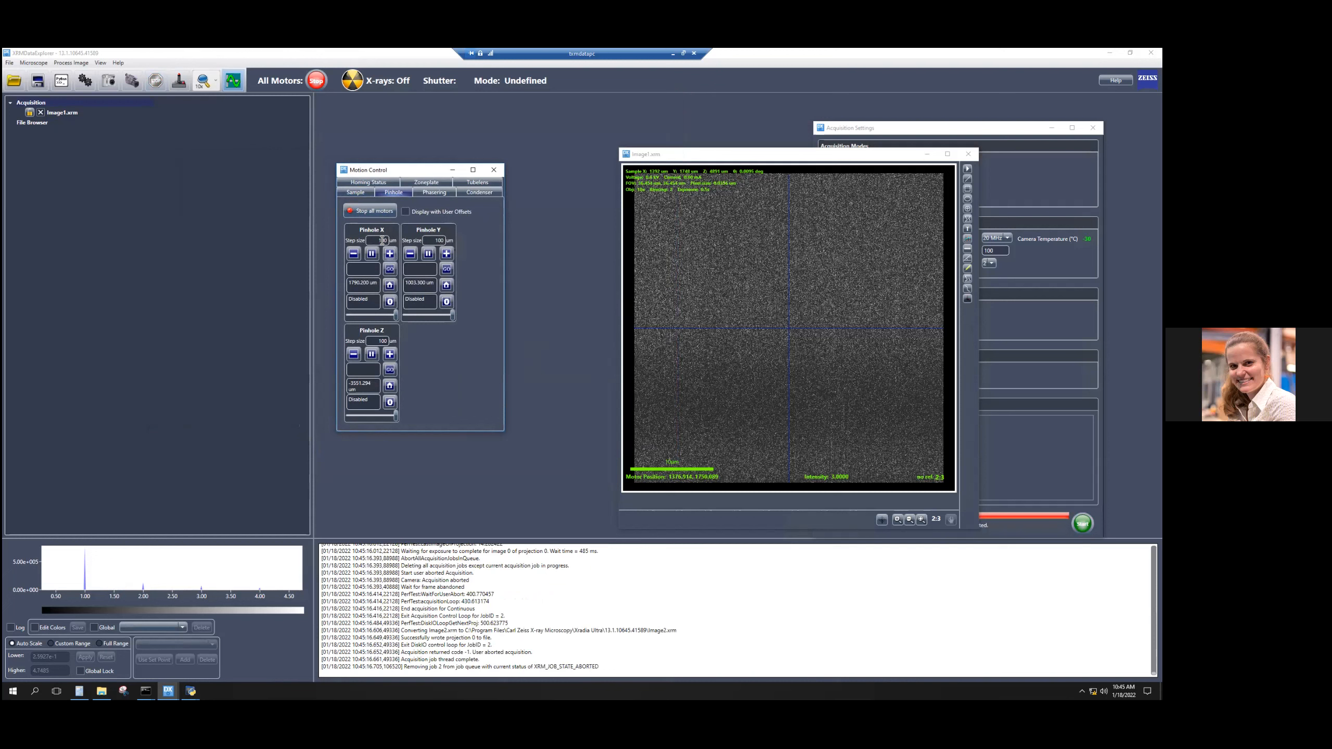
type("2")
double_click(439, 241)
type("2")
Look through the motion controls for the phase ring, condenser, tube lens and zone plate axes.
left_click(435, 192)
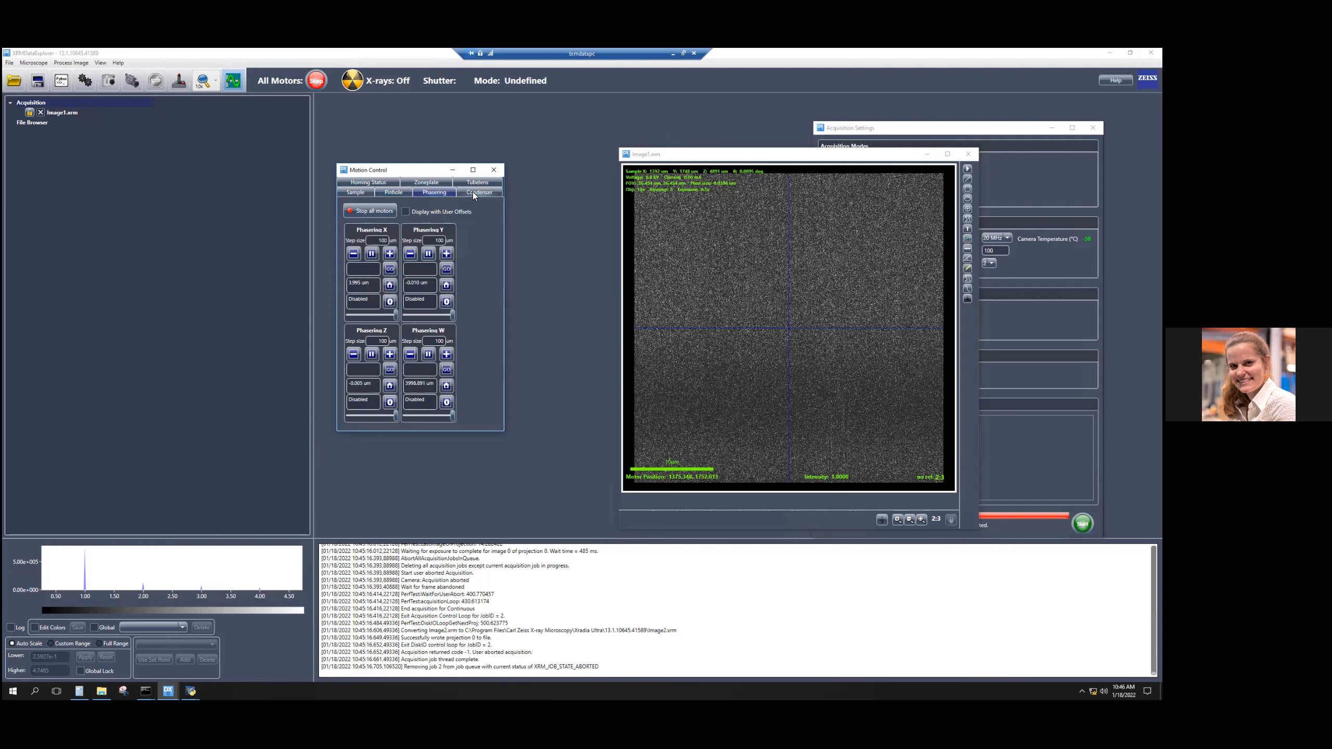
left_click(472, 193)
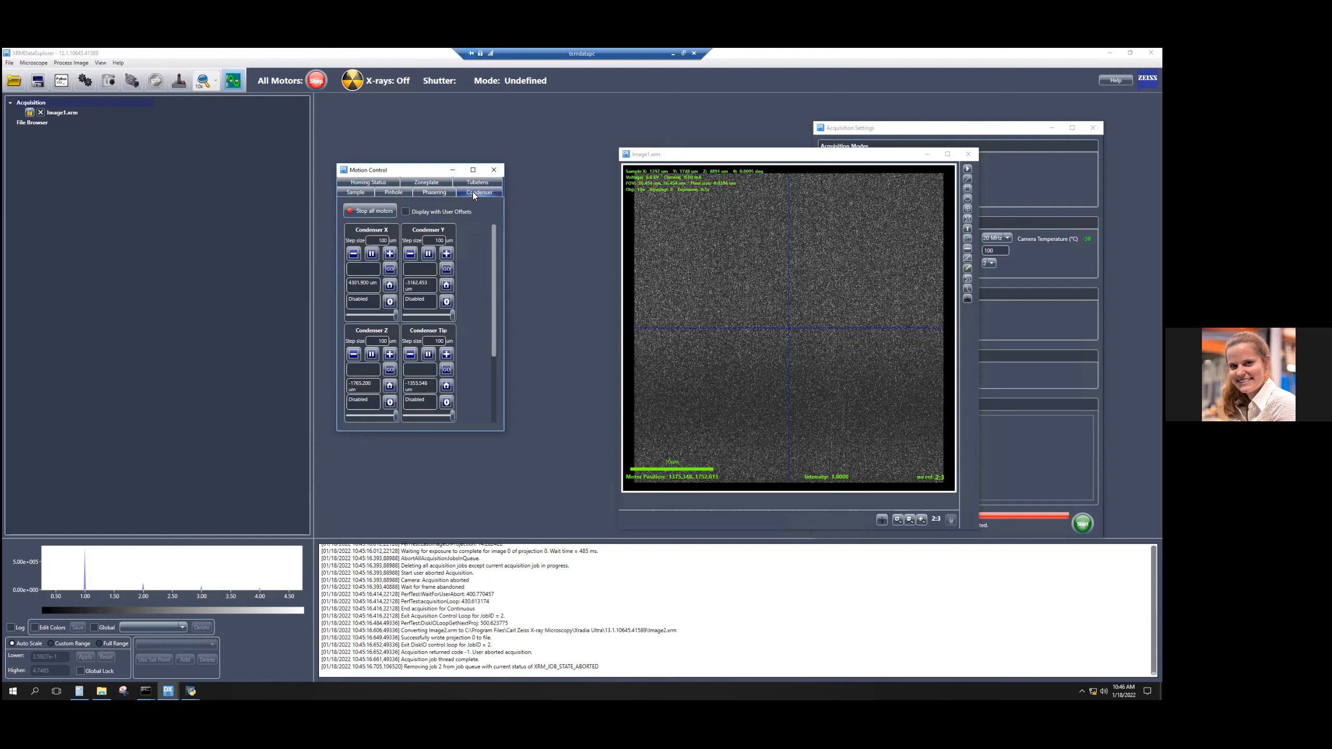
left_click(478, 182)
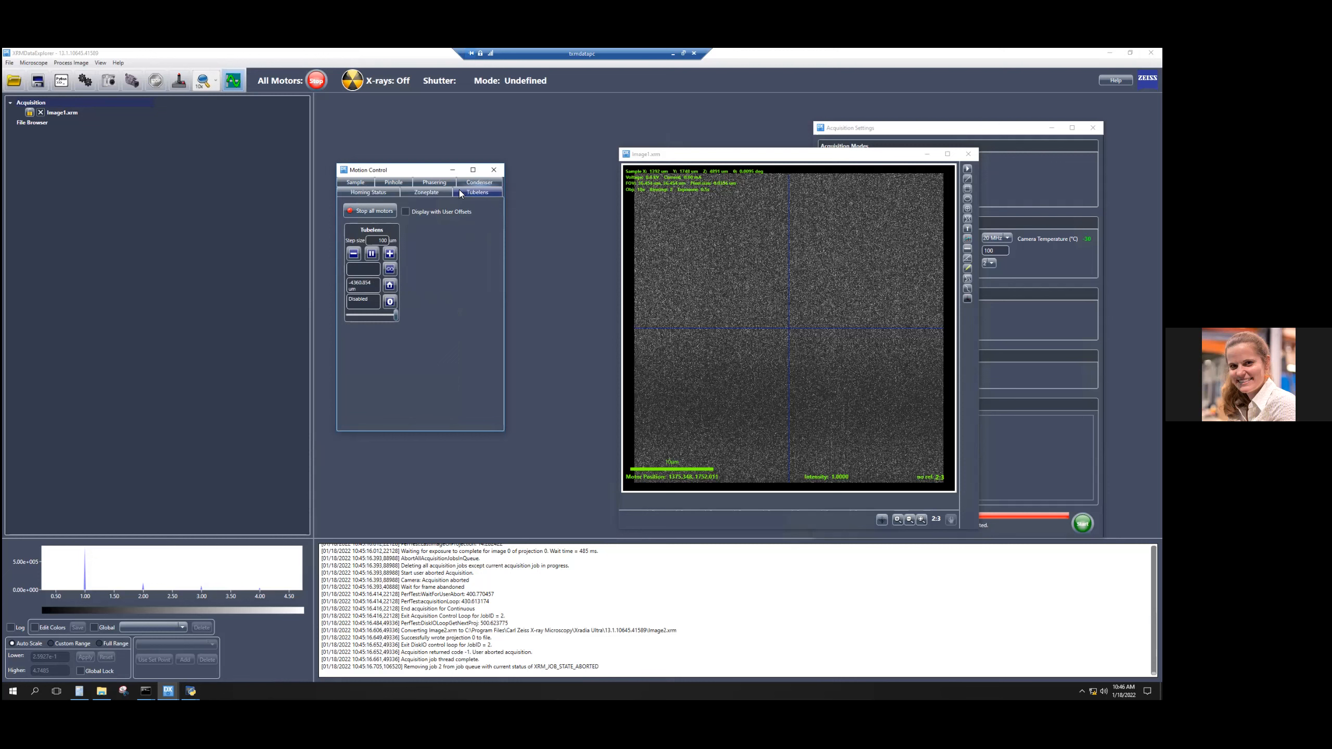
left_click(432, 191)
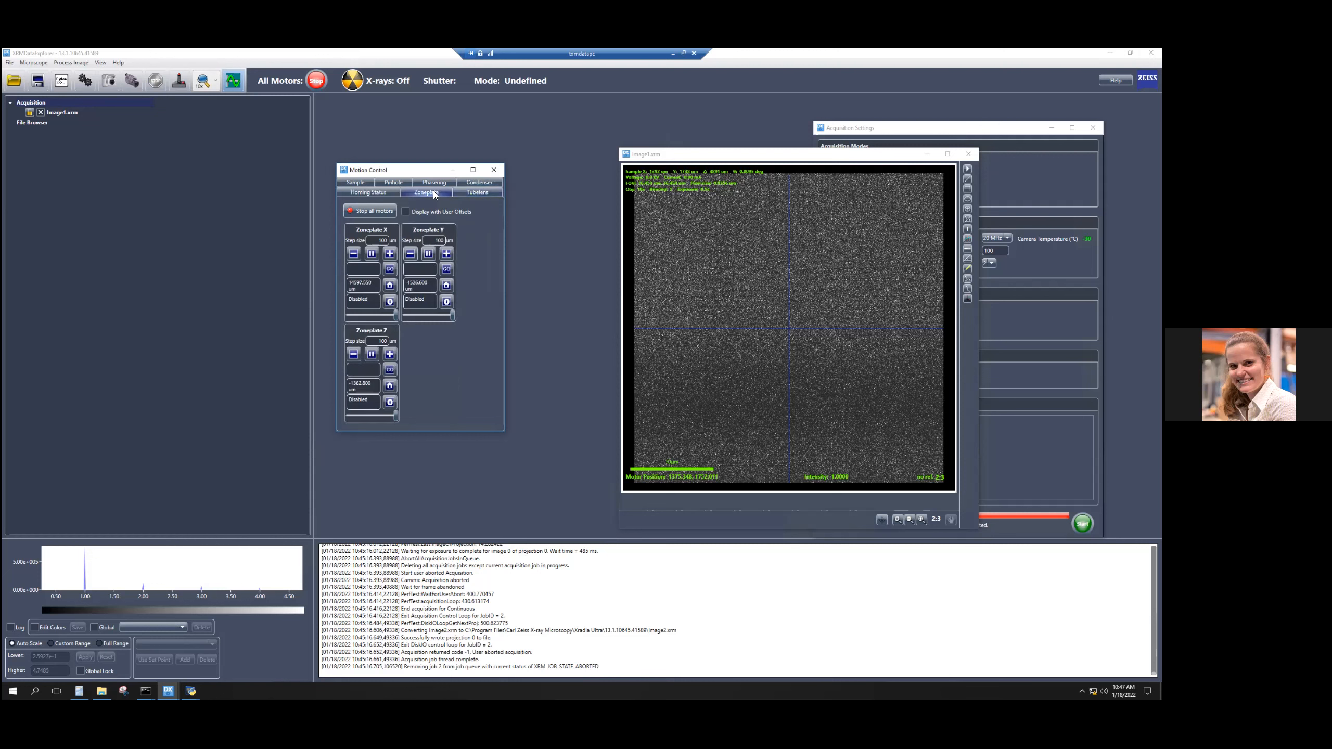
Examine the axis positions stored with Image1.xrm alongside the zone plate position fields in the motion controls.
left_click(366, 269)
left_click(372, 372)
left_click_drag(353, 175, 68, 131)
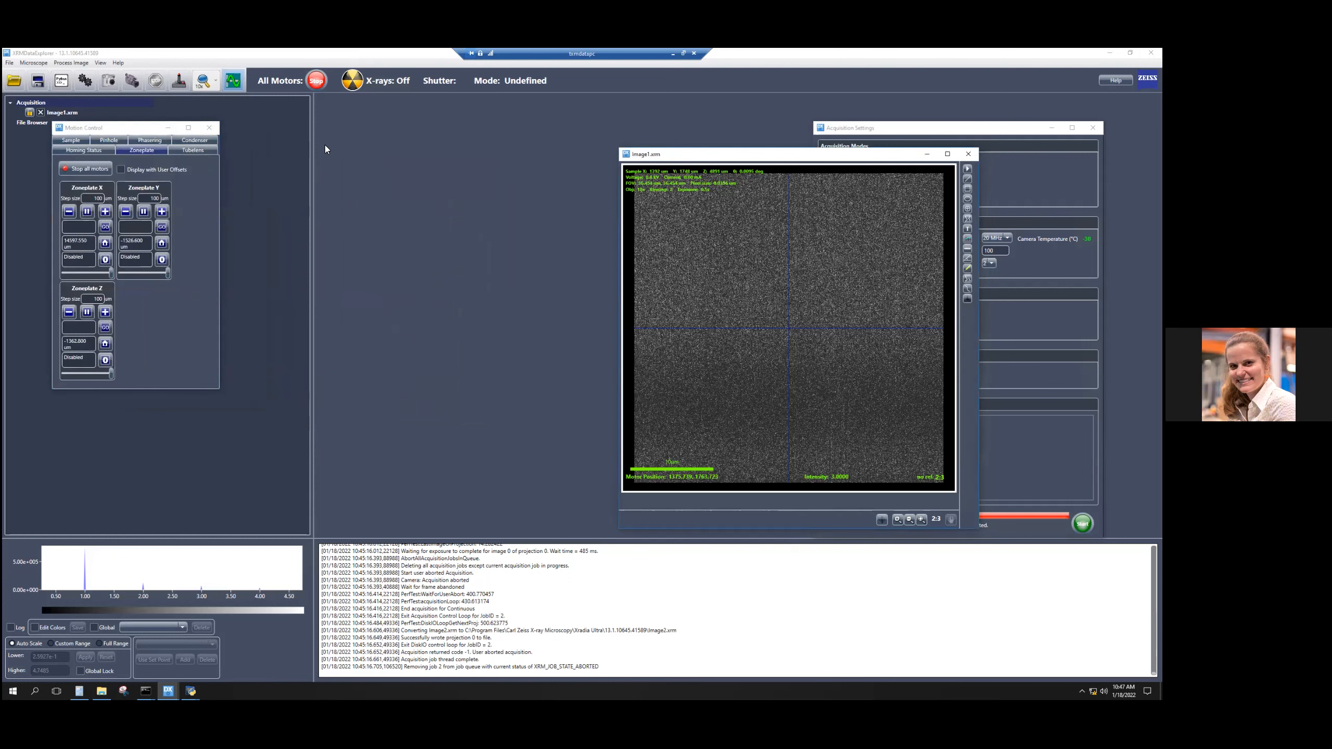
left_click_drag(678, 150, 325, 144)
left_click(615, 164)
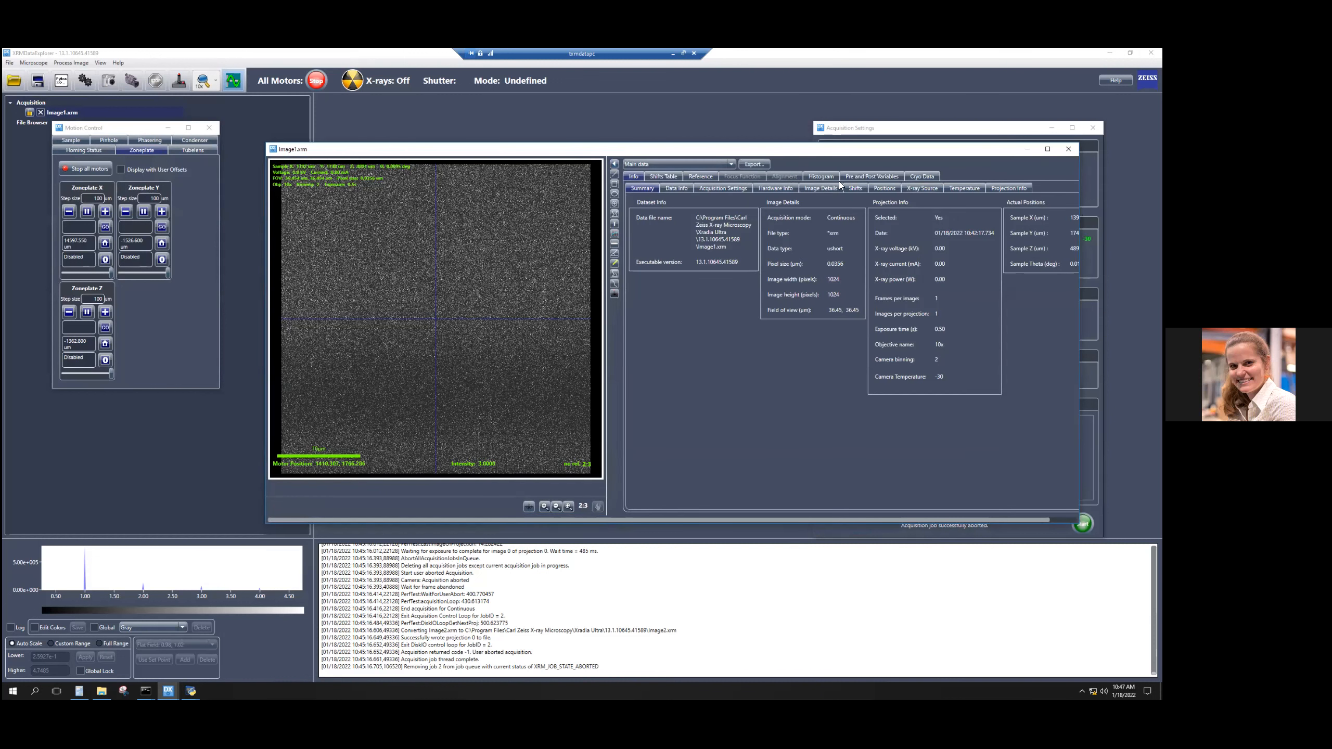
left_click(893, 187)
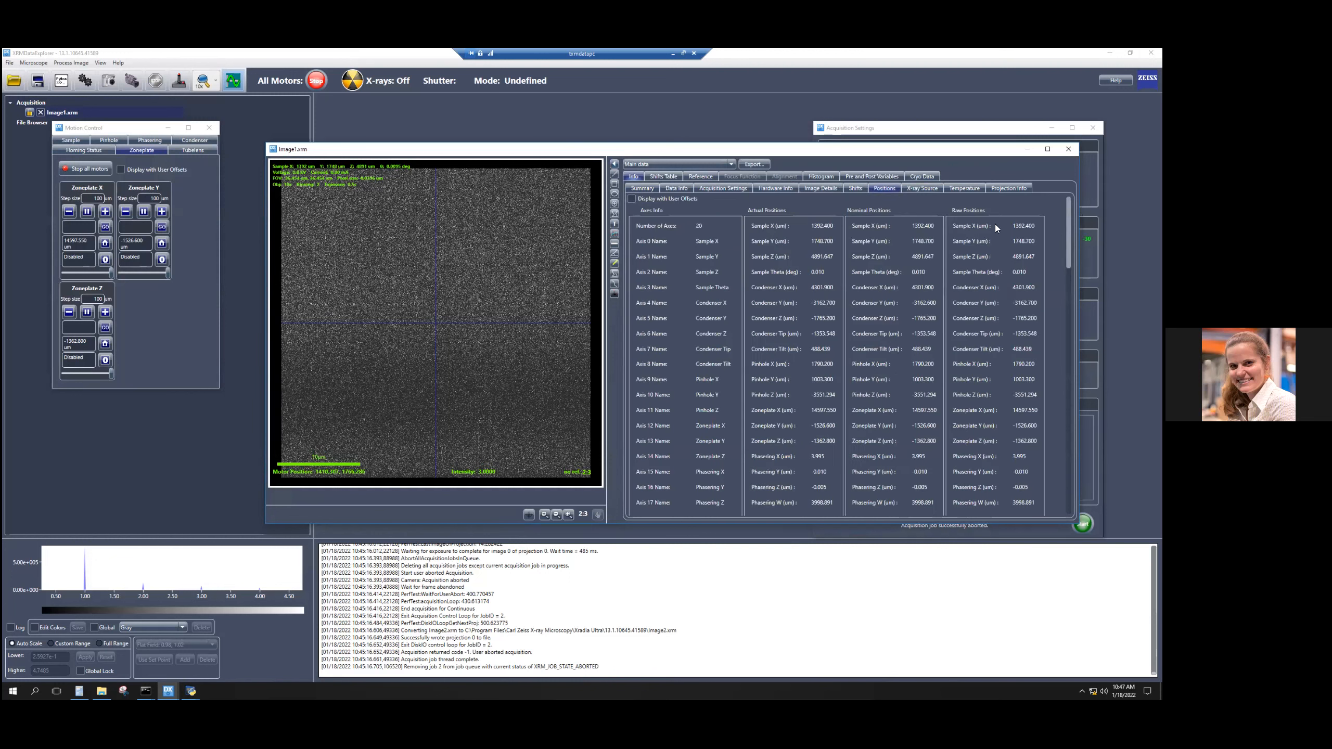
scroll(826, 211, "down", 2)
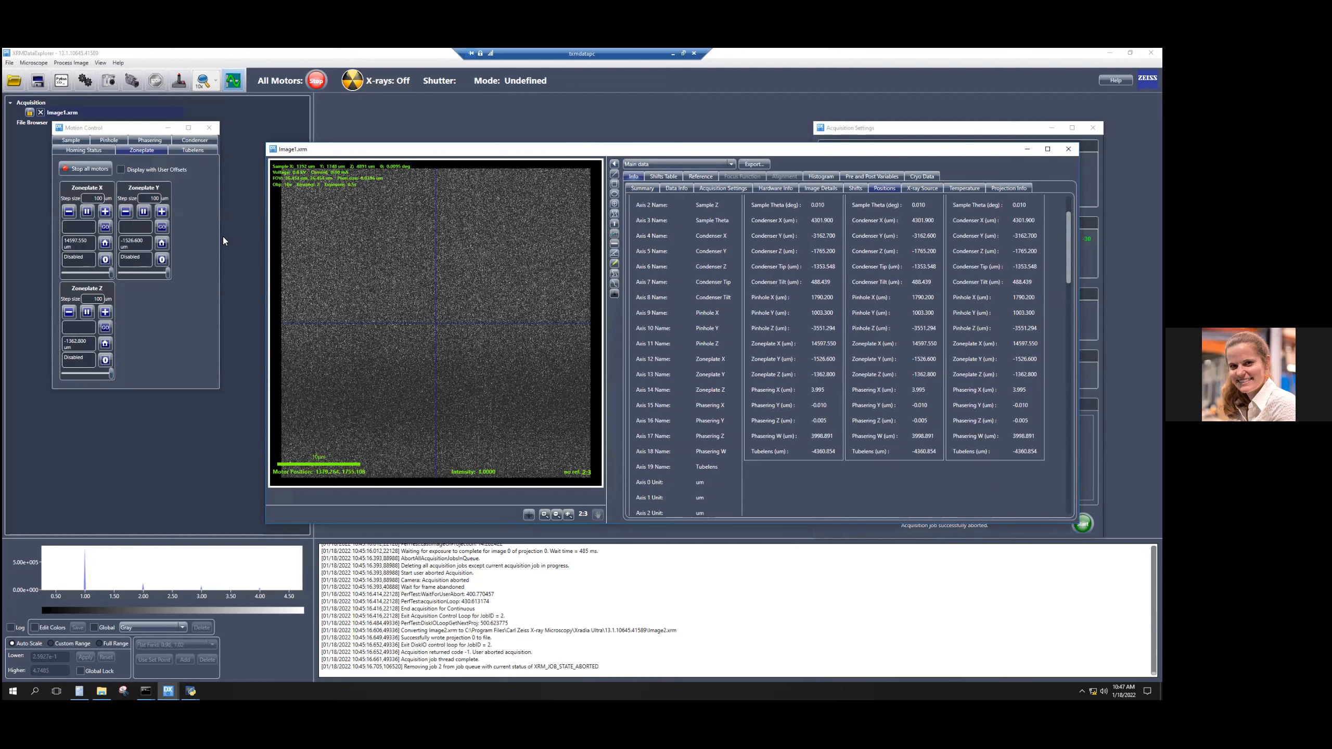
left_click(79, 225)
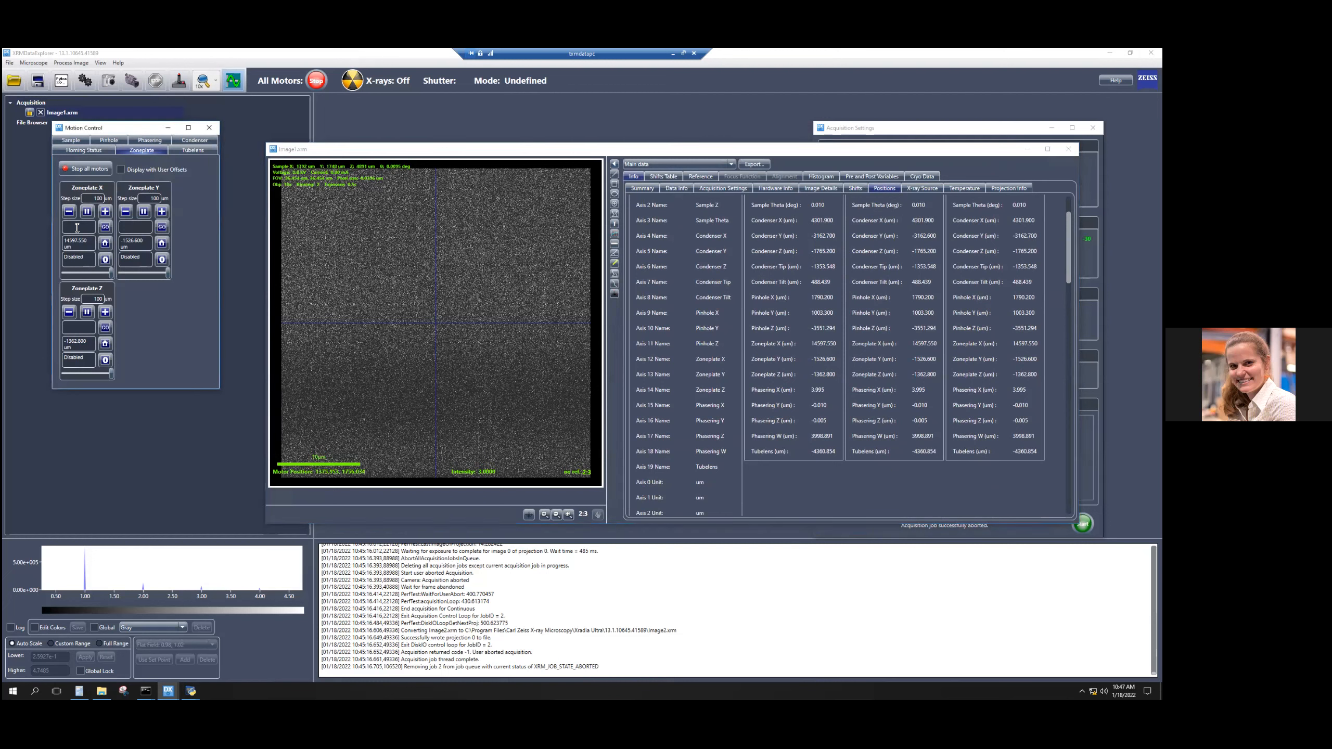
left_click(134, 227)
Close the Image1.xrm image without saving its data.
left_click(1068, 149)
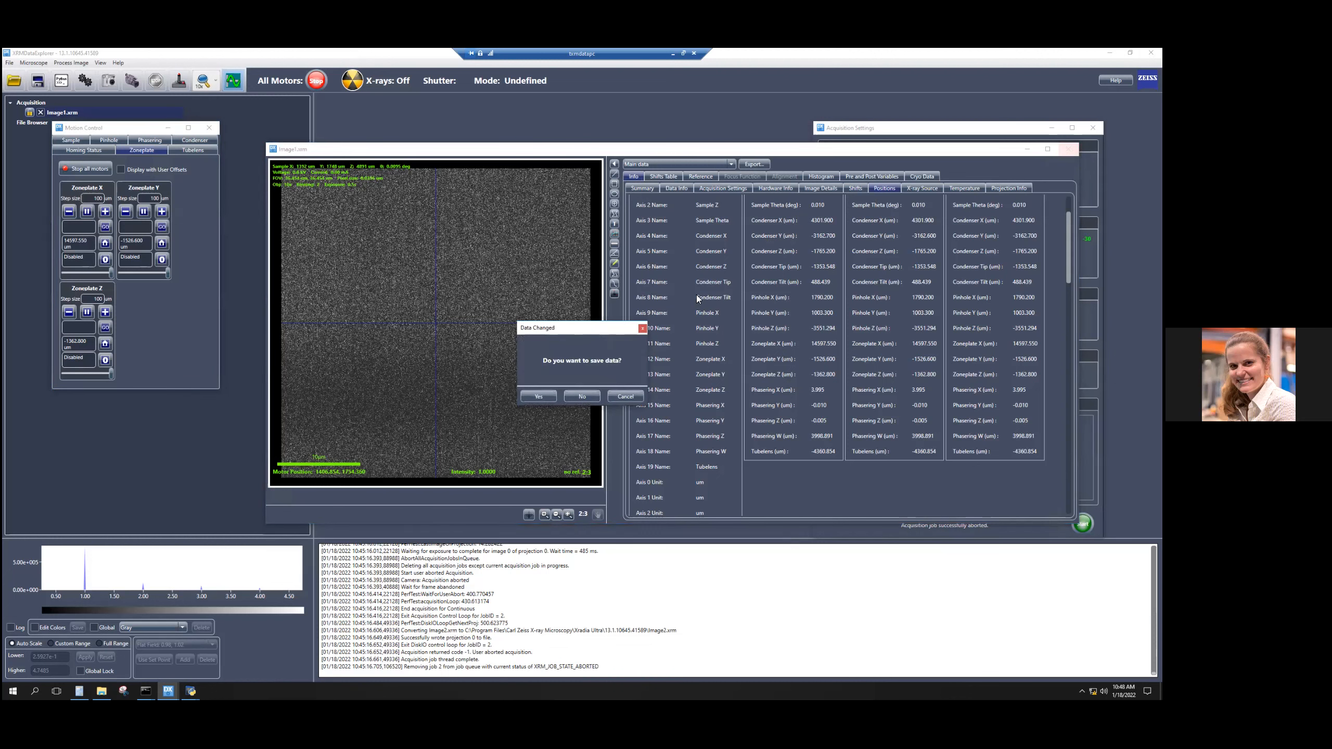
left_click(574, 392)
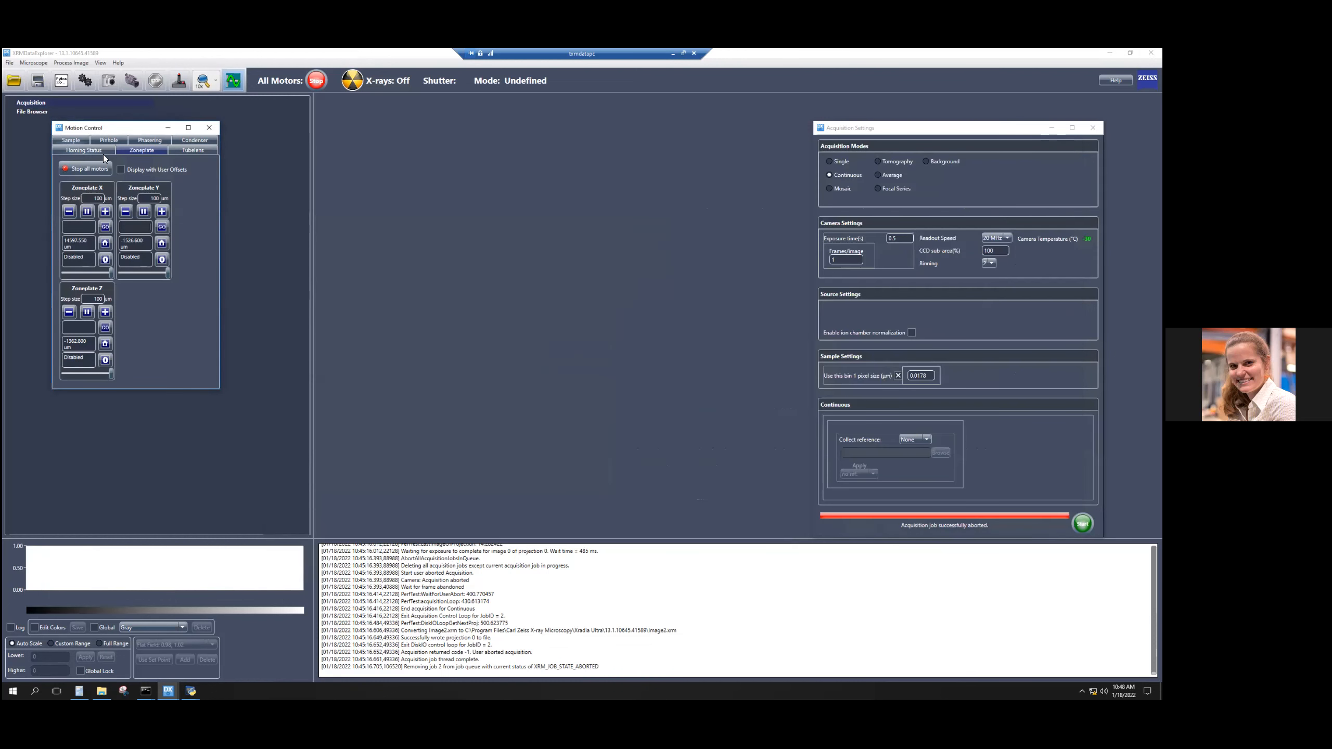
Show the sample axes in the motion controls and acquire a single image.
left_click(72, 140)
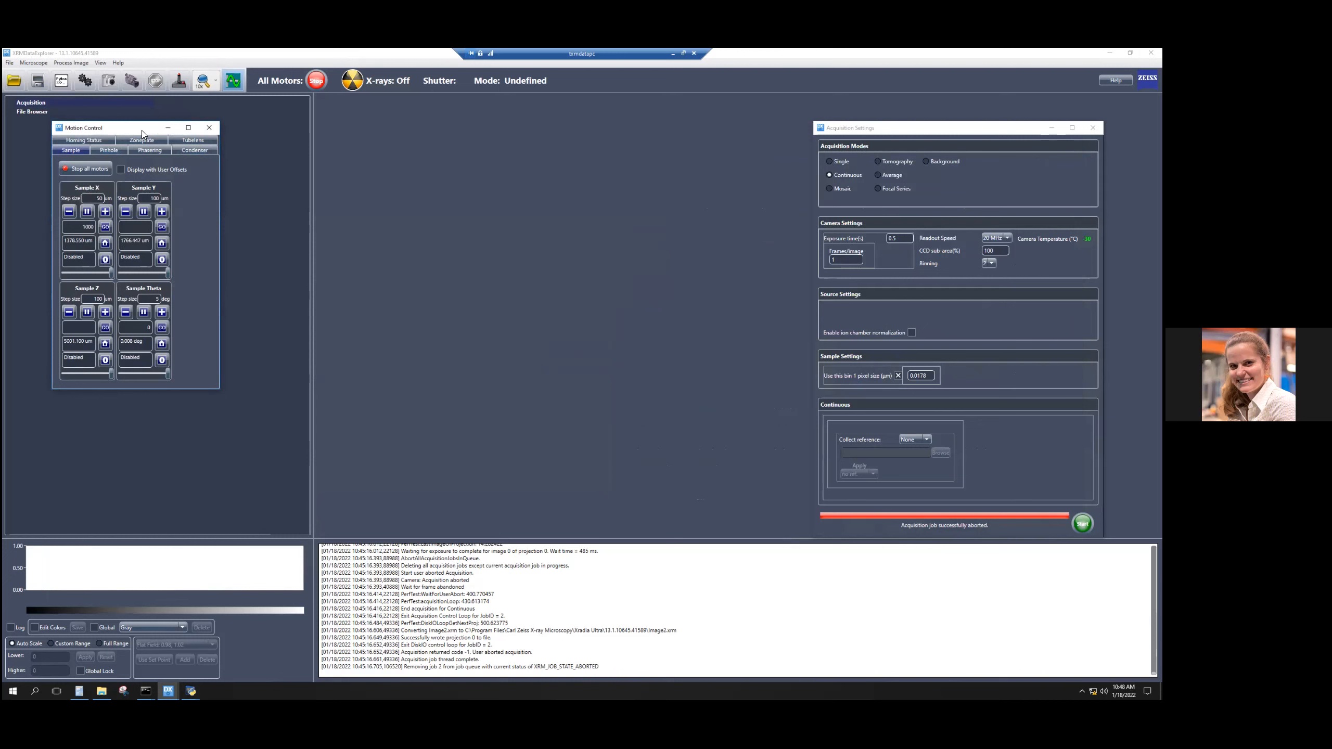
left_click_drag(140, 130, 280, 149)
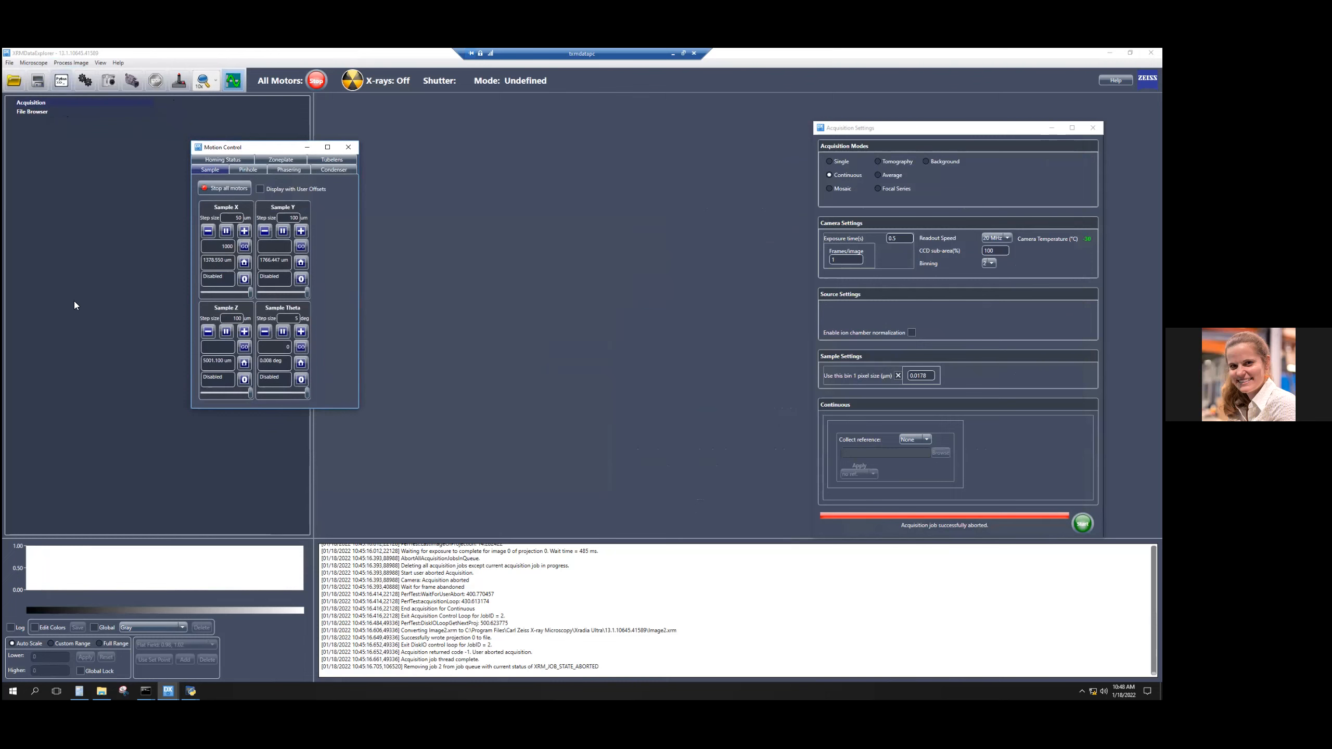
left_click(109, 80)
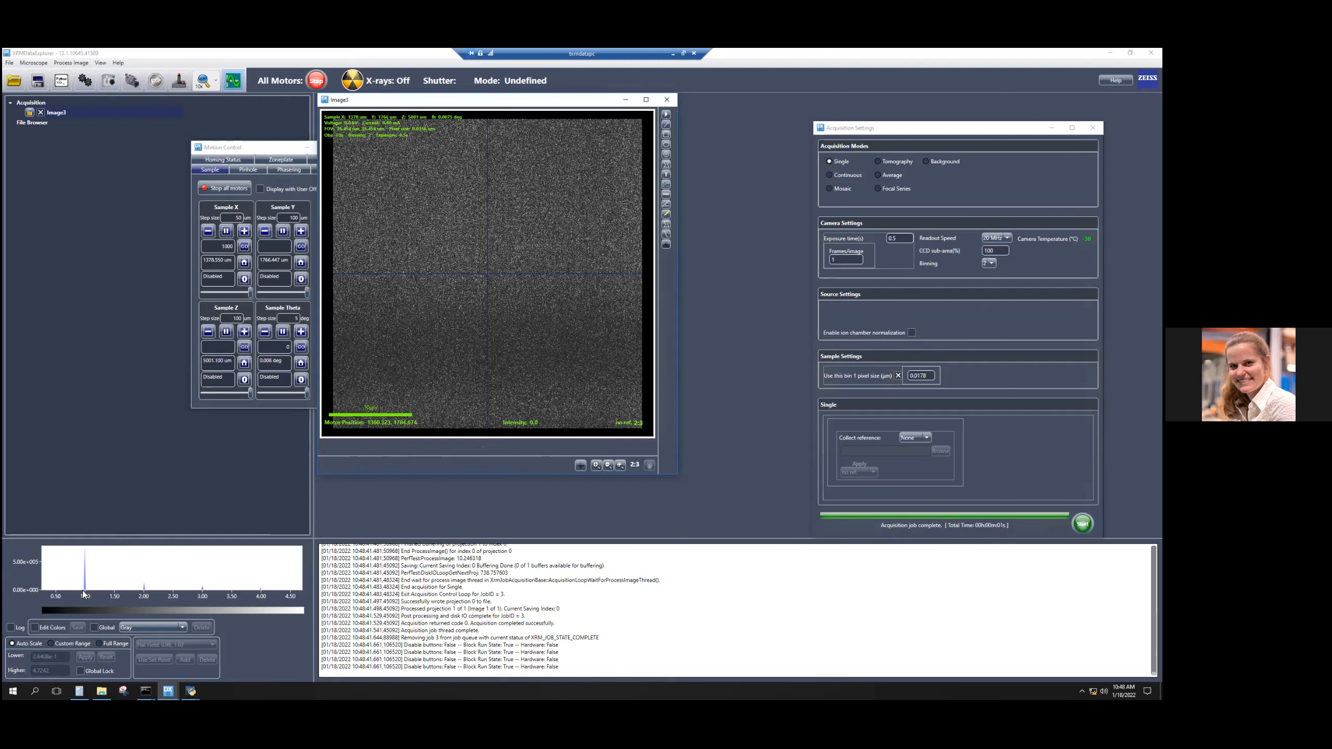
Try full-range intensity scaling on the new image and return it to auto scale.
left_click(98, 643)
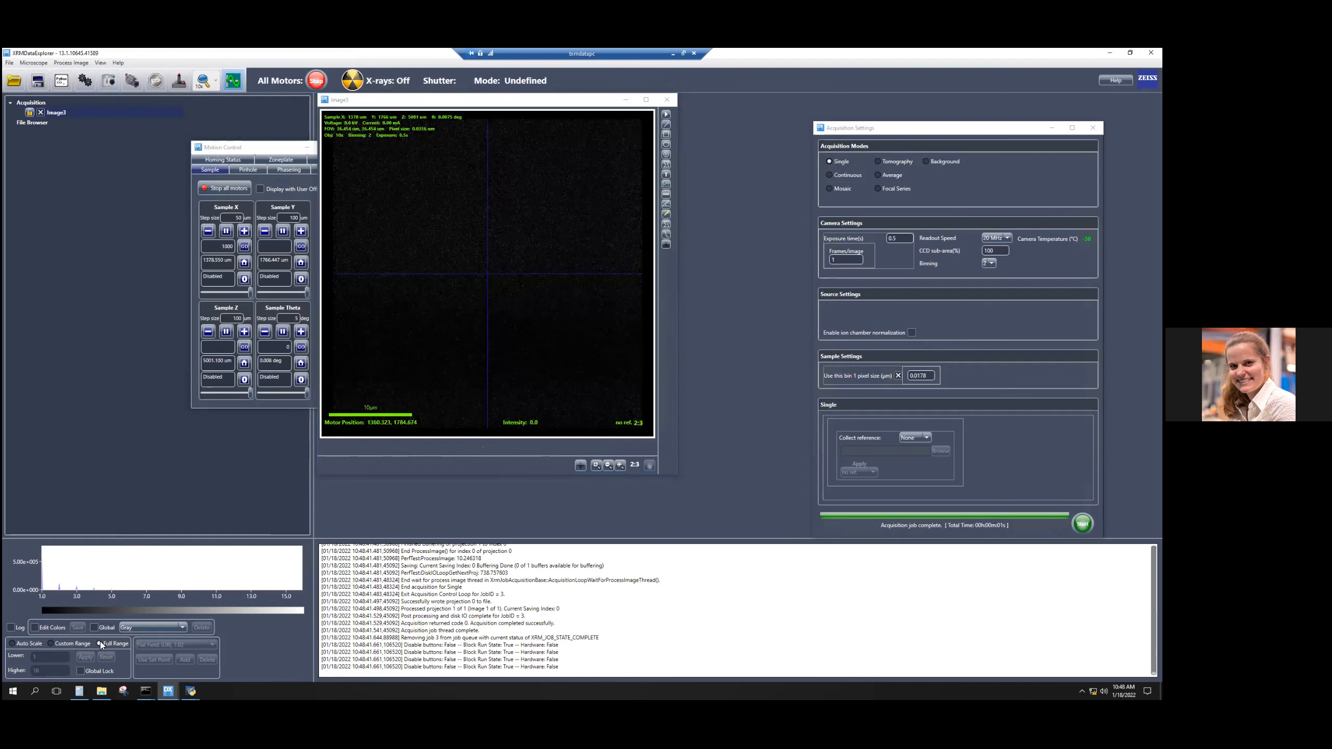
left_click(29, 644)
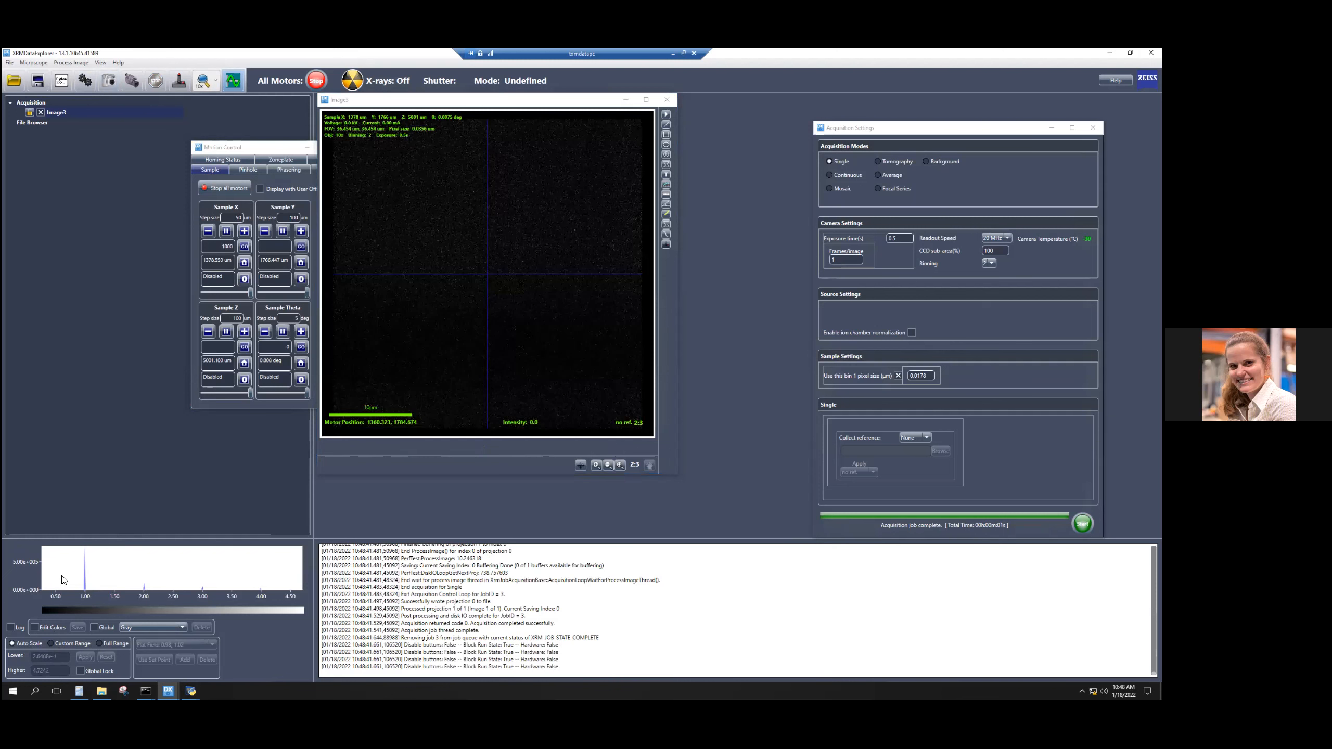
left_click(13, 644)
Try the logarithmic scale on the image's histogram and turn it off again.
left_click_drag(152, 591, 277, 591)
left_click(10, 627)
left_click(12, 643)
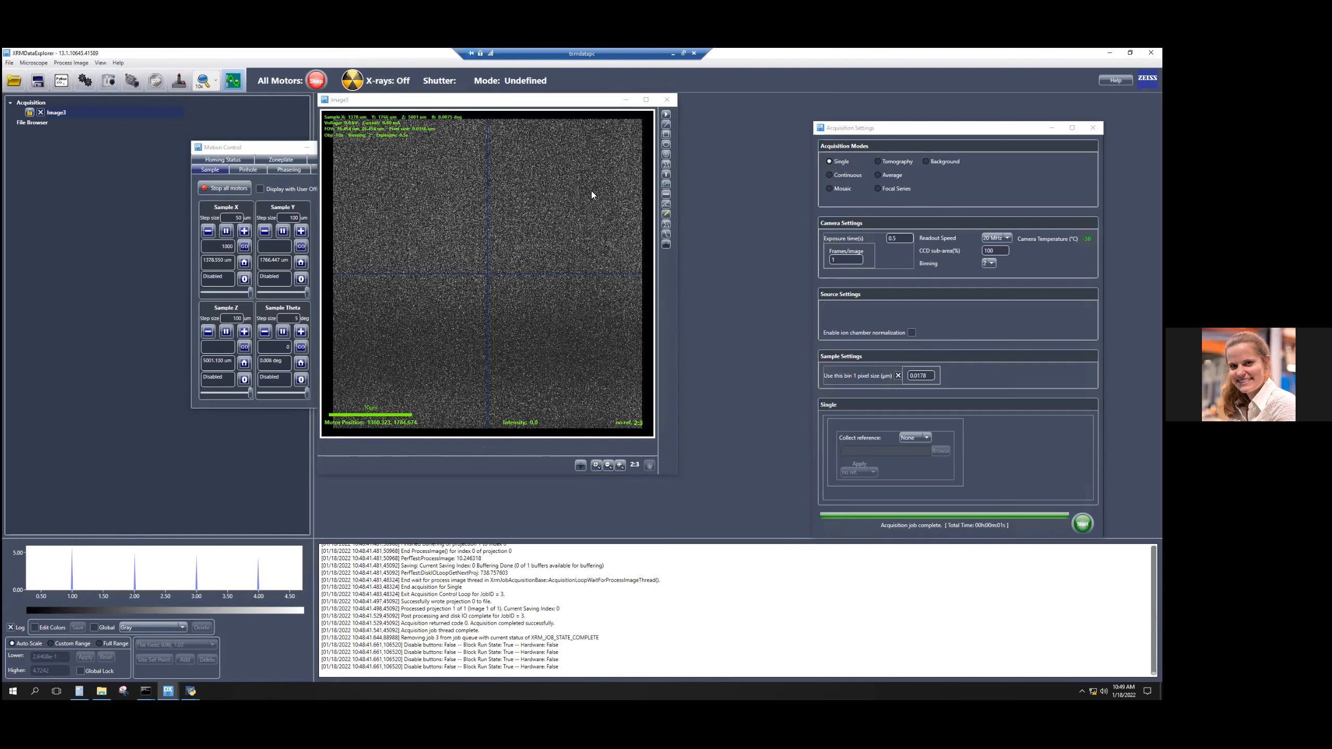
left_click(10, 628)
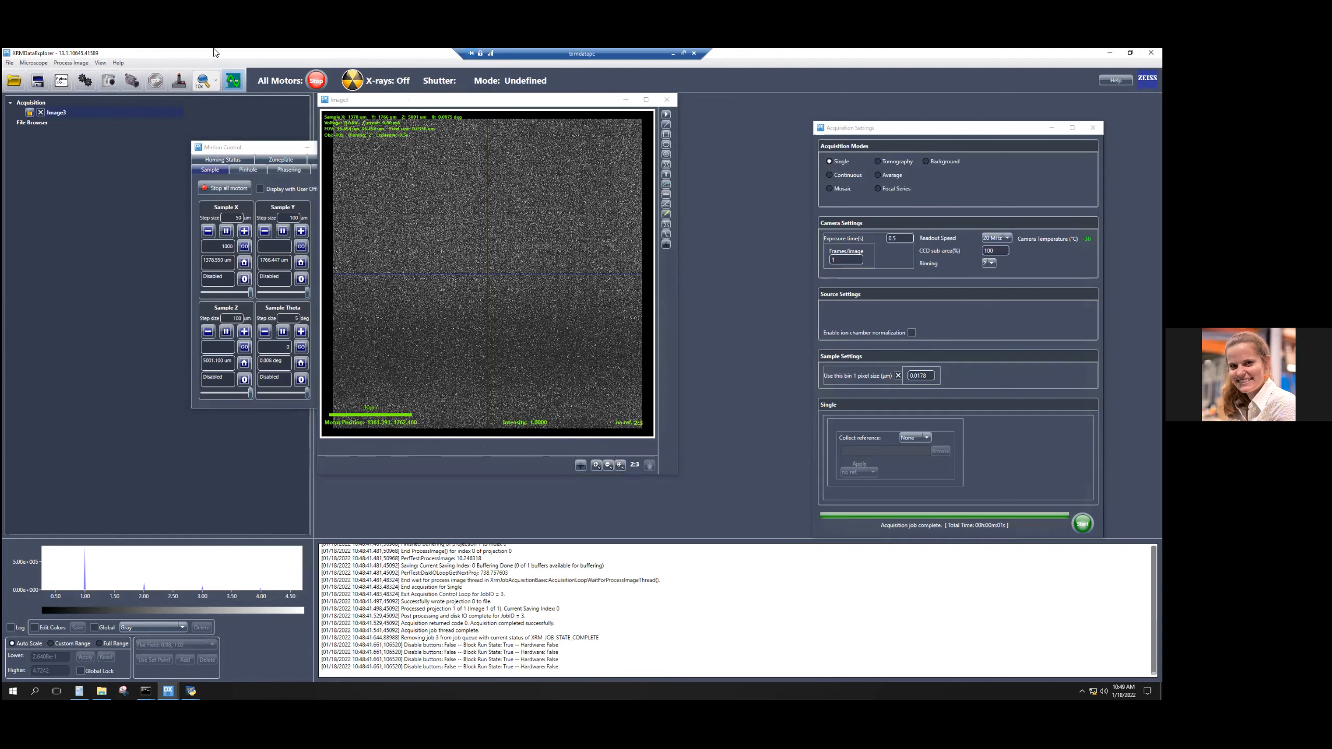